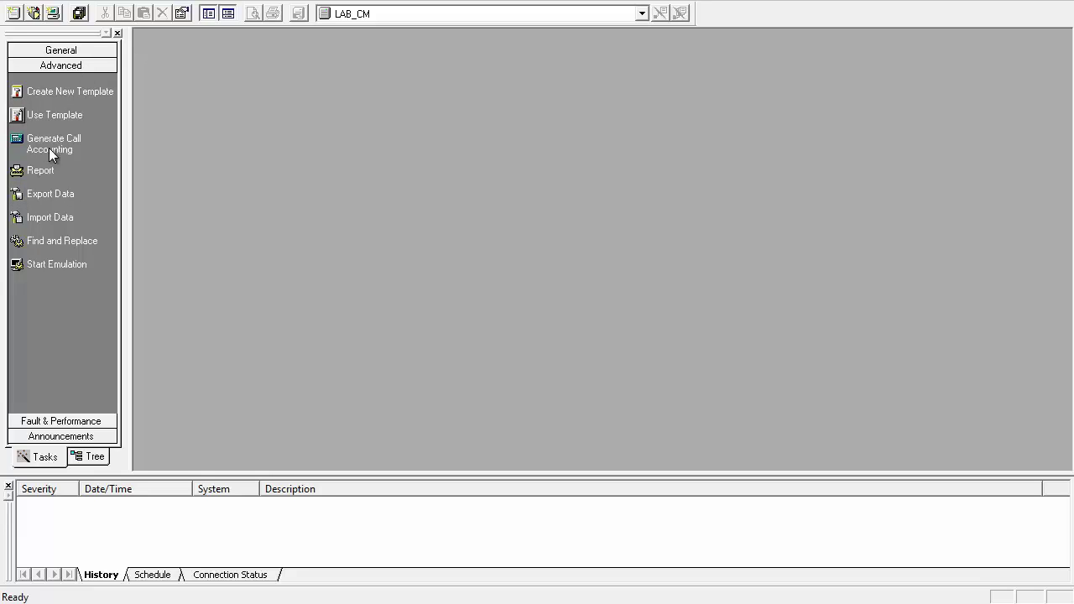
Set up a file export of station data from LAB_CM that includes only the Extension and Name fields.
{"action": "left_click", "coordinate": [15, 196]}
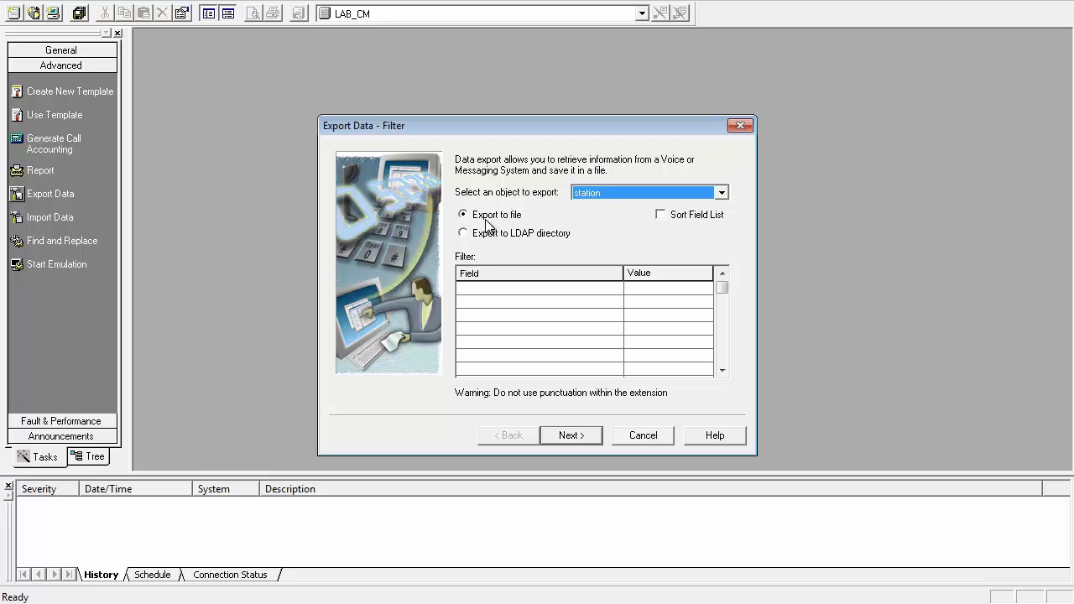
{"action": "left_click", "coordinate": [571, 434]}
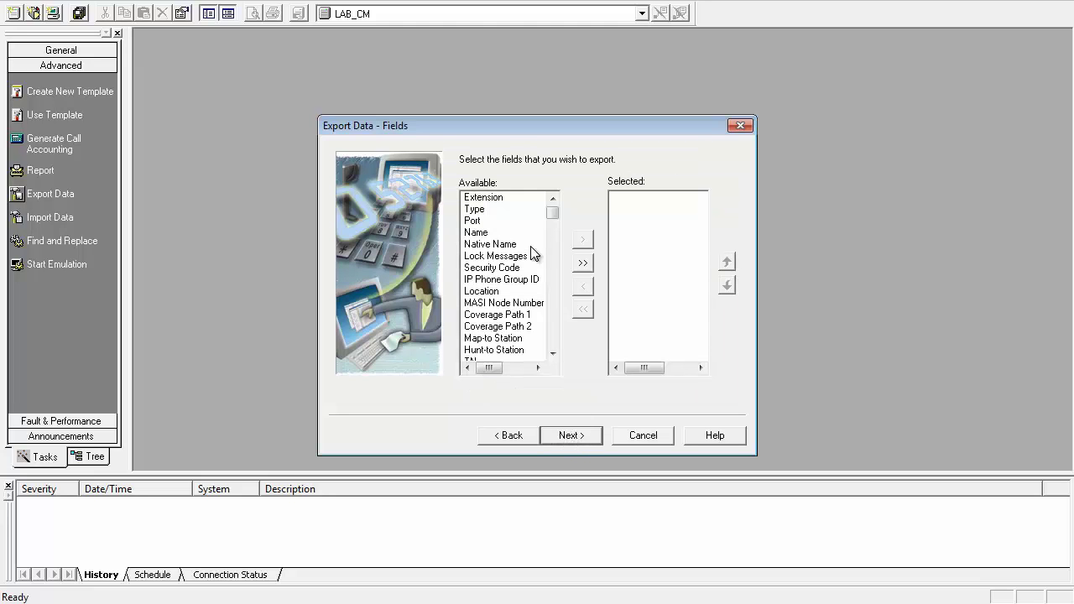
{"action": "left_click", "coordinate": [492, 199]}
{"action": "left_click", "coordinate": [476, 233]}
{"action": "left_click", "coordinate": [494, 200], "text": "ctrl"}
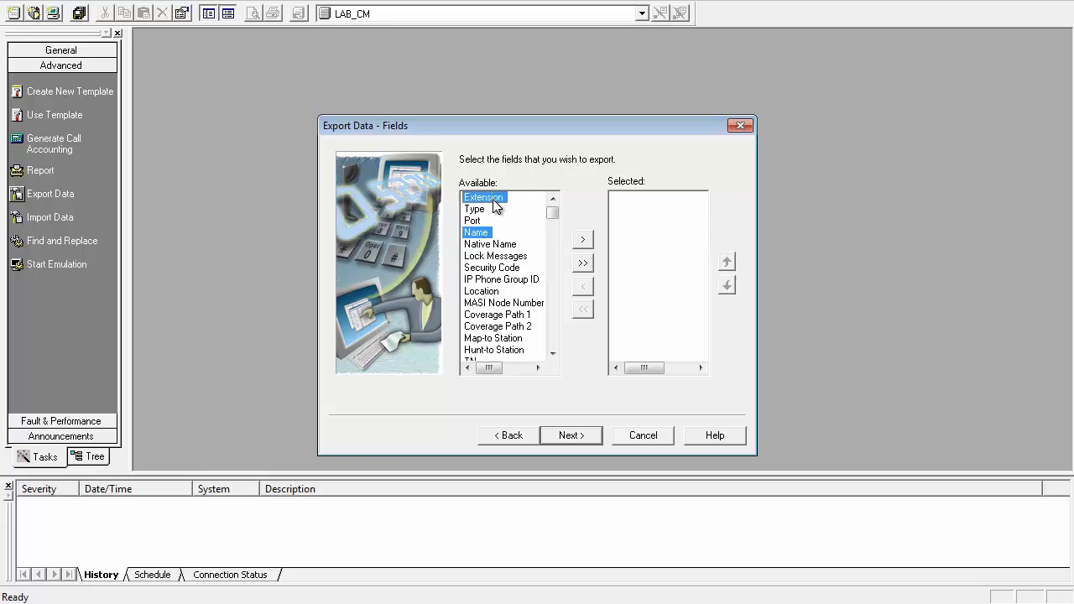
{"action": "left_click", "coordinate": [588, 242]}
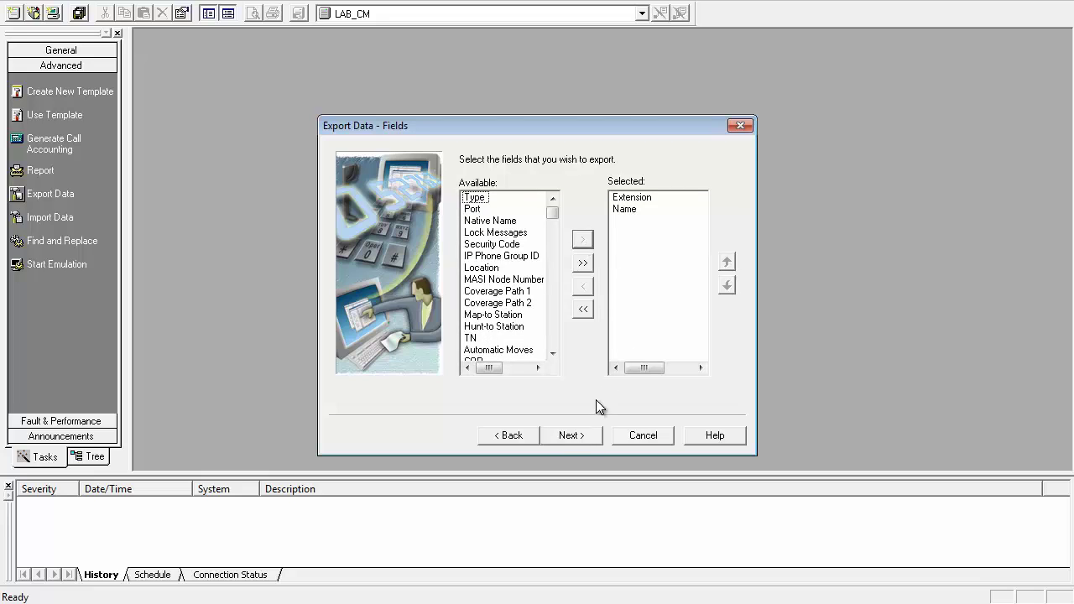
{"action": "left_click", "coordinate": [580, 438]}
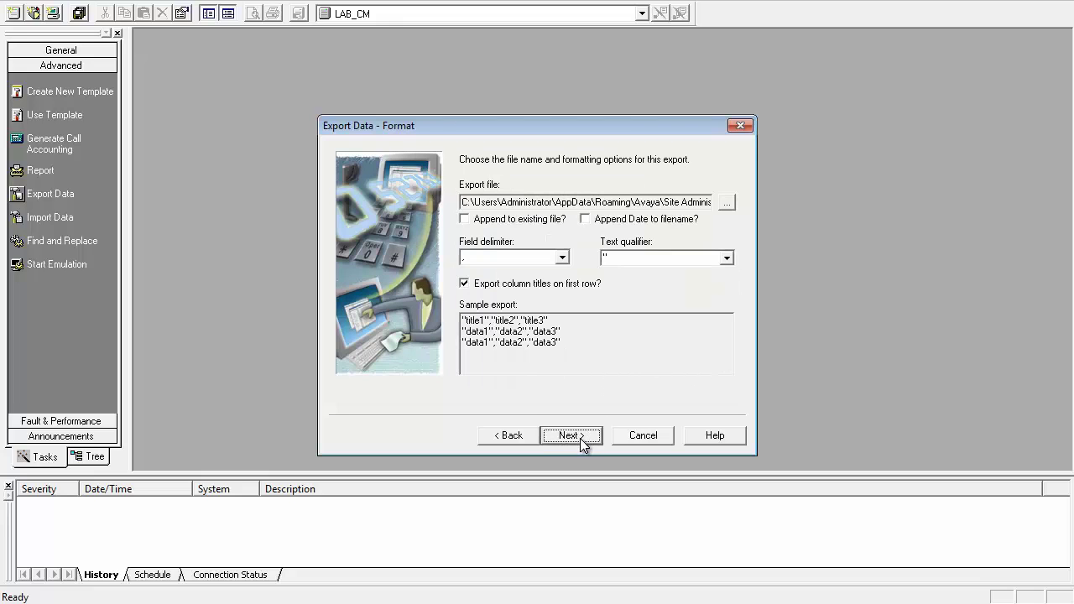
Save the export to the Desktop as export_station.txt, with semicolon field delimiters and column titles on the first row.
{"action": "left_click", "coordinate": [728, 202]}
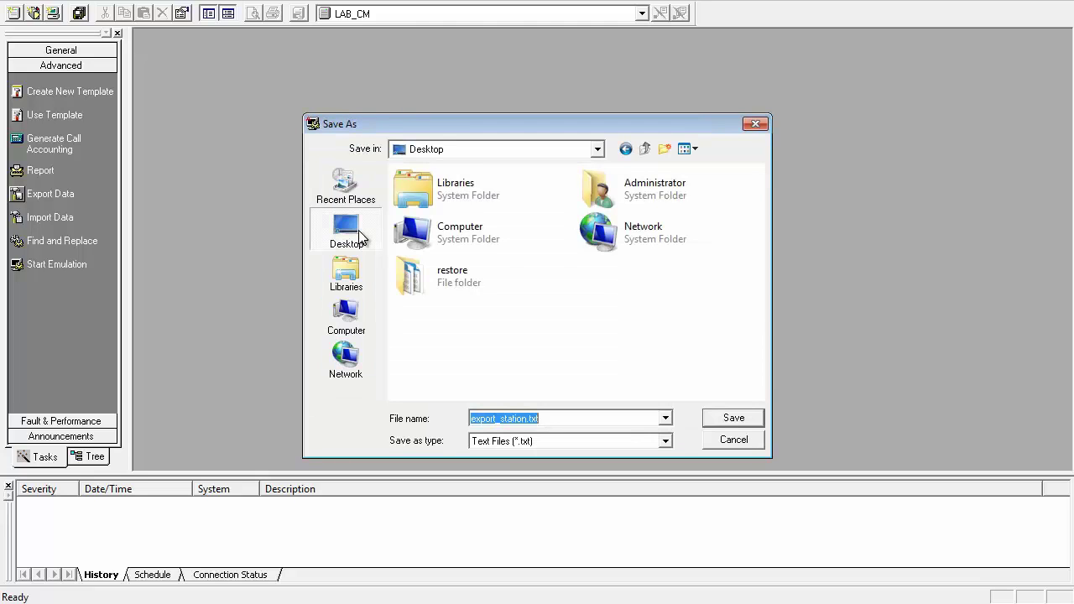
{"action": "left_click", "coordinate": [720, 419]}
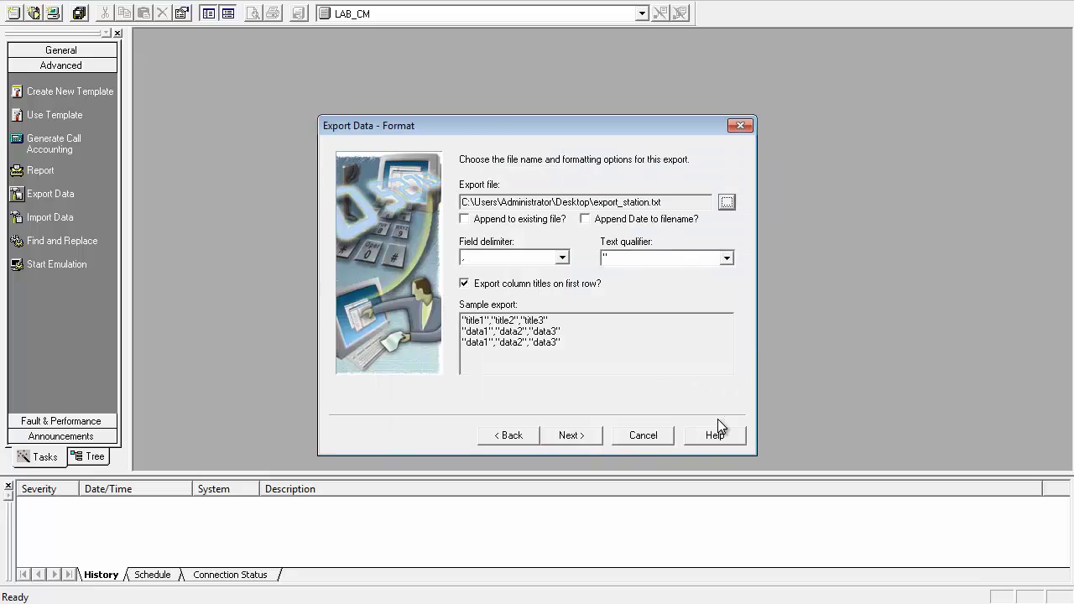
{"action": "left_click", "coordinate": [606, 286]}
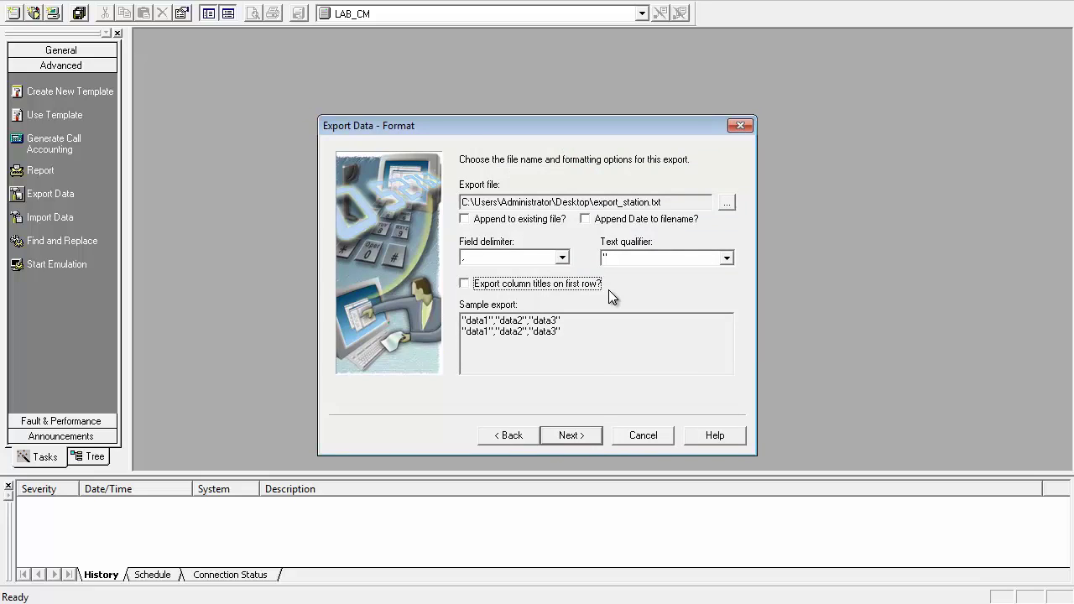
{"action": "left_click", "coordinate": [557, 257]}
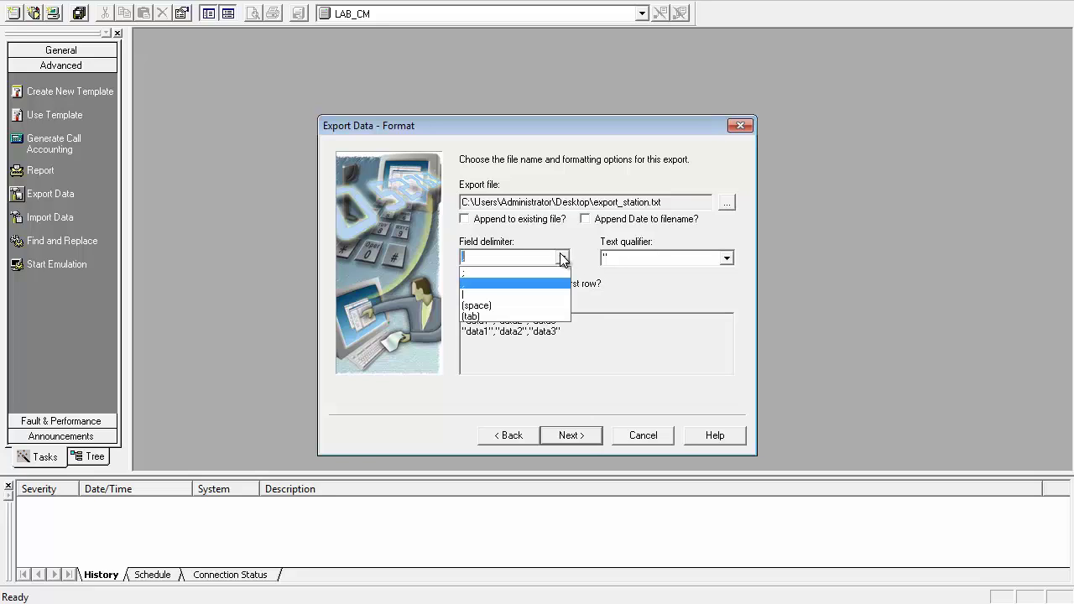
{"action": "left_click", "coordinate": [538, 270]}
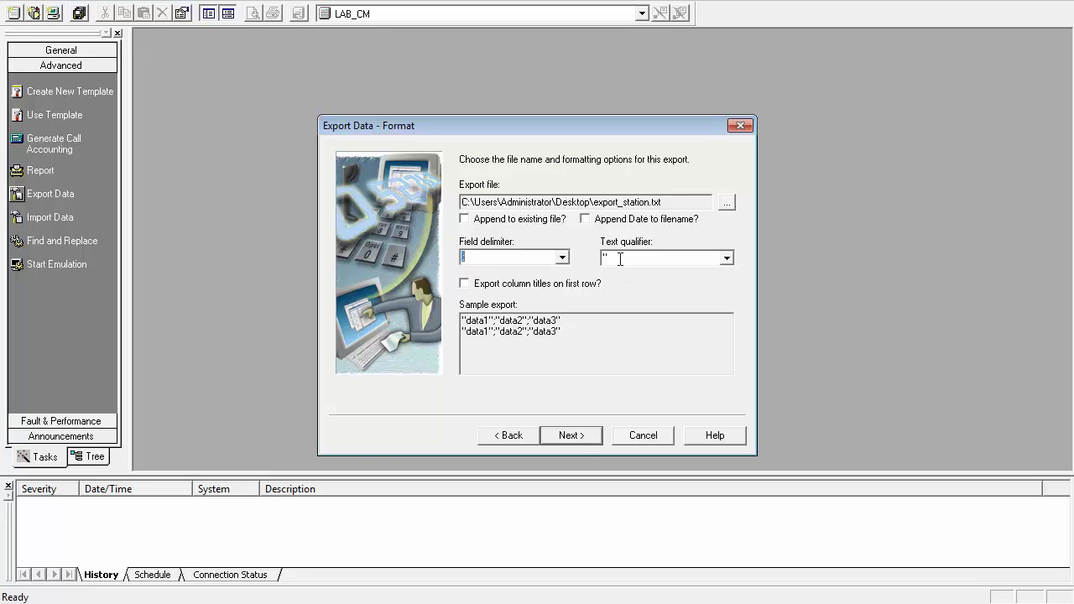
{"action": "left_click", "coordinate": [463, 284]}
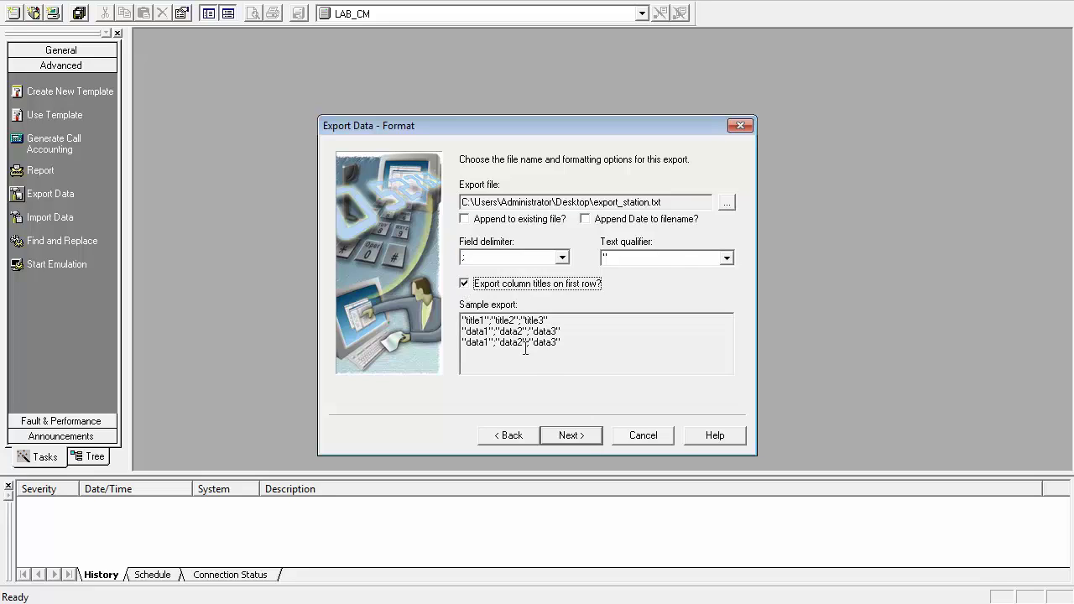
{"action": "left_click", "coordinate": [575, 435]}
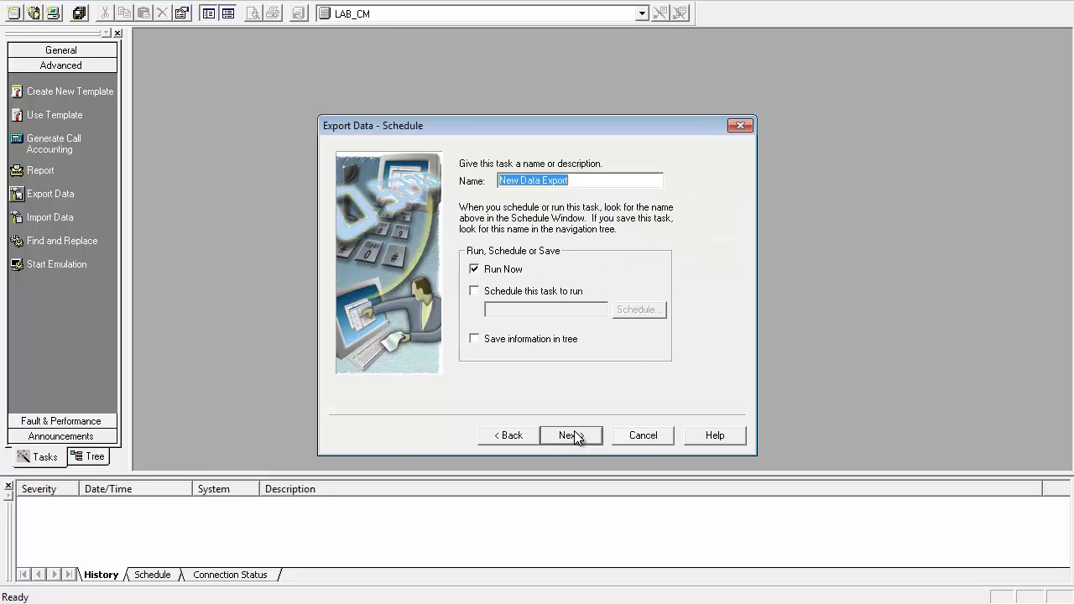
Name the export task CM_phonebook and set it to run on a schedule instead of immediately.
{"action": "type", "text": "C"}
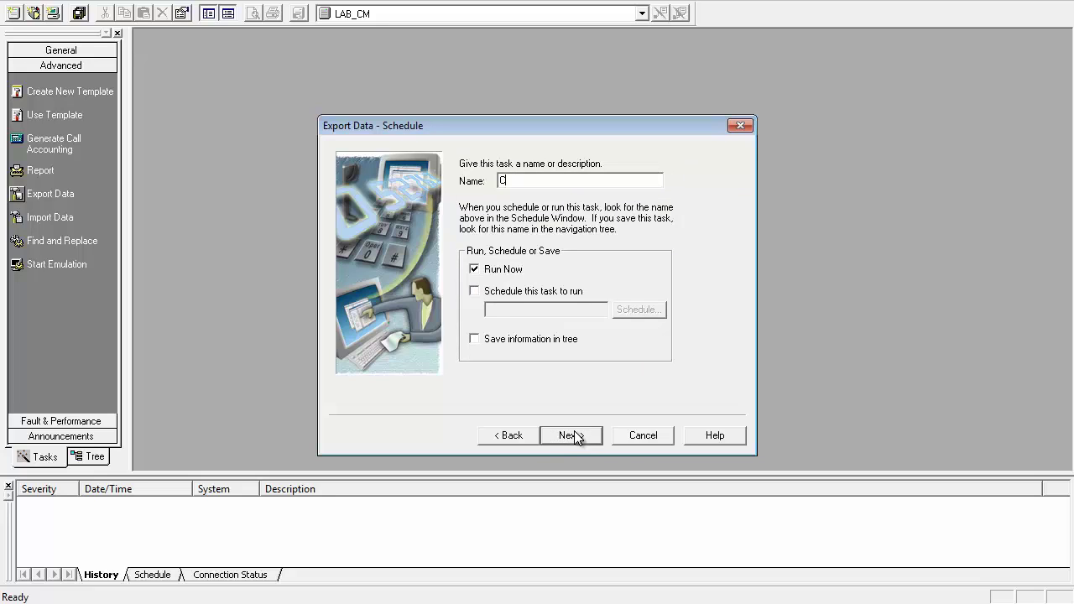
{"action": "type", "text": "M_phonebook"}
{"action": "left_click", "coordinate": [474, 269]}
{"action": "left_click", "coordinate": [475, 292]}
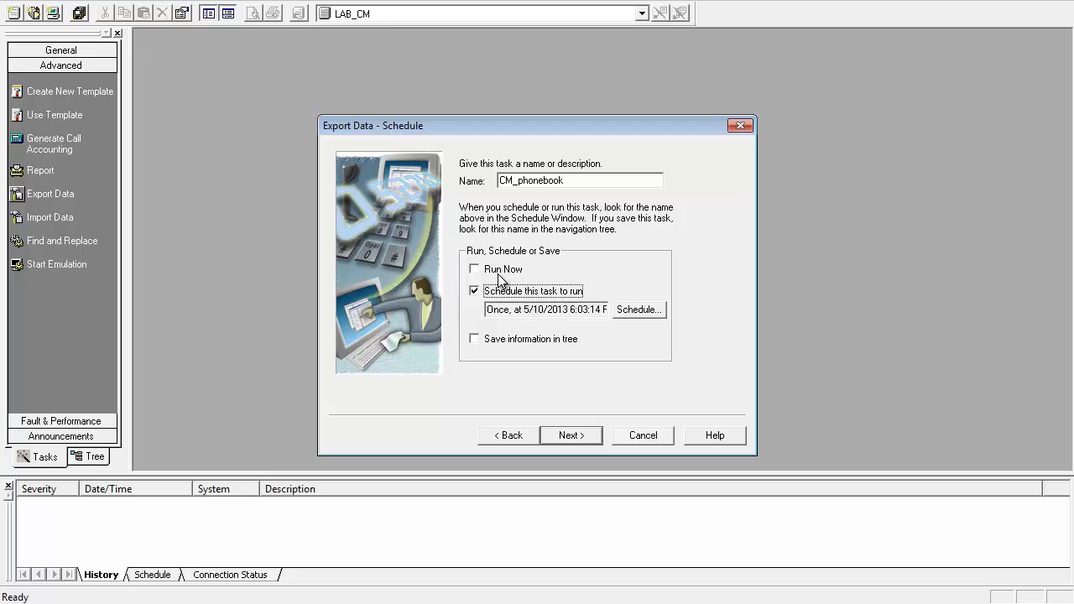
Set the task's recurrence to Frequent, every 24 hours, and finish the export setup.
{"action": "left_click", "coordinate": [629, 310]}
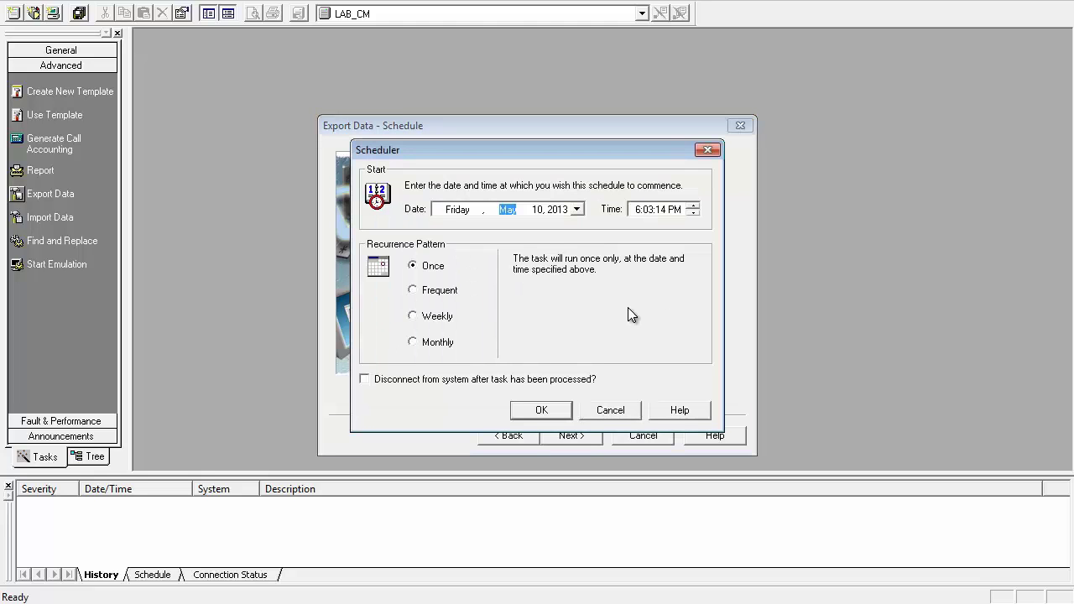
{"action": "left_click", "coordinate": [412, 290]}
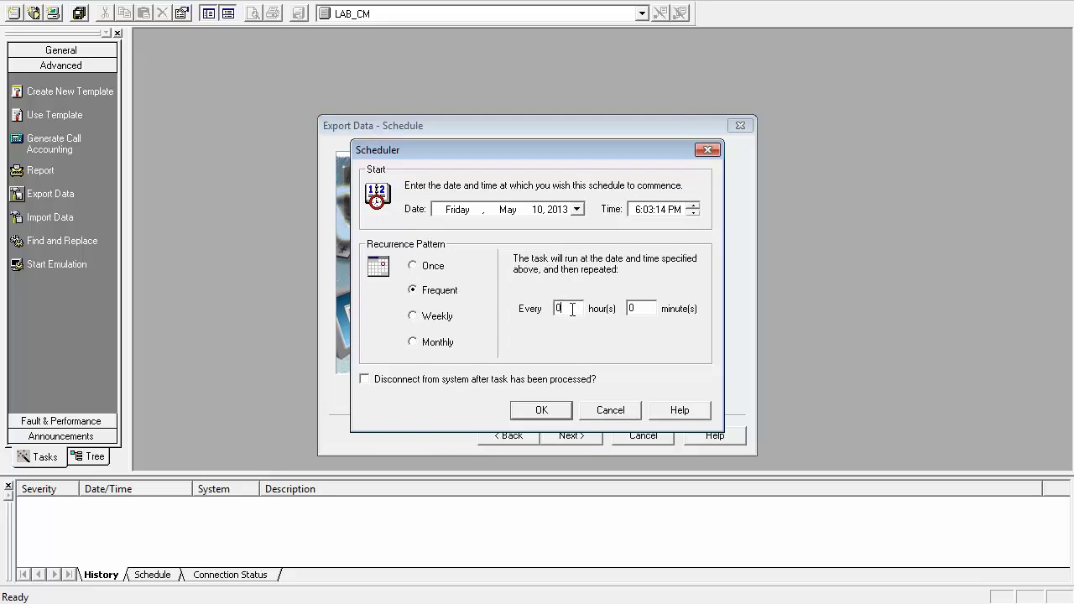
{"action": "key", "text": "BackSpace"}
{"action": "type", "text": "24"}
{"action": "left_click", "coordinate": [555, 409]}
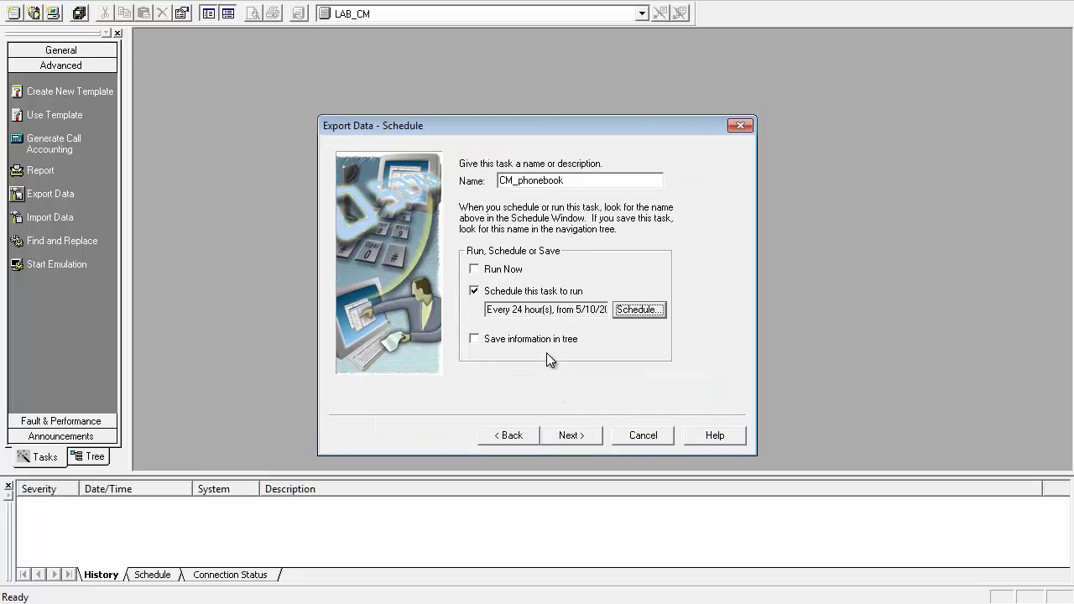
{"action": "left_click", "coordinate": [580, 435]}
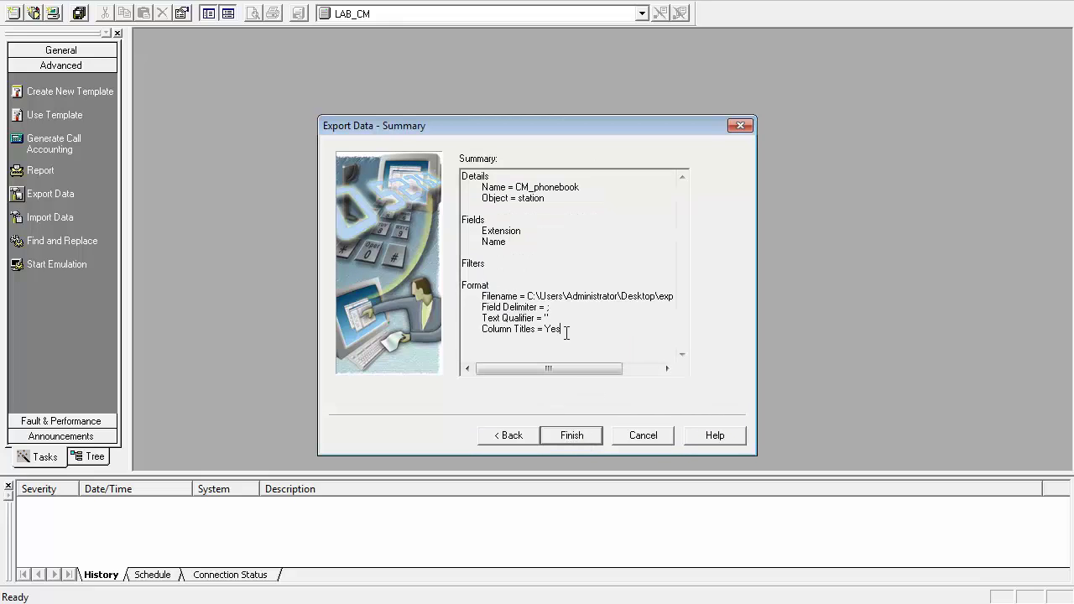
{"action": "left_click", "coordinate": [573, 434]}
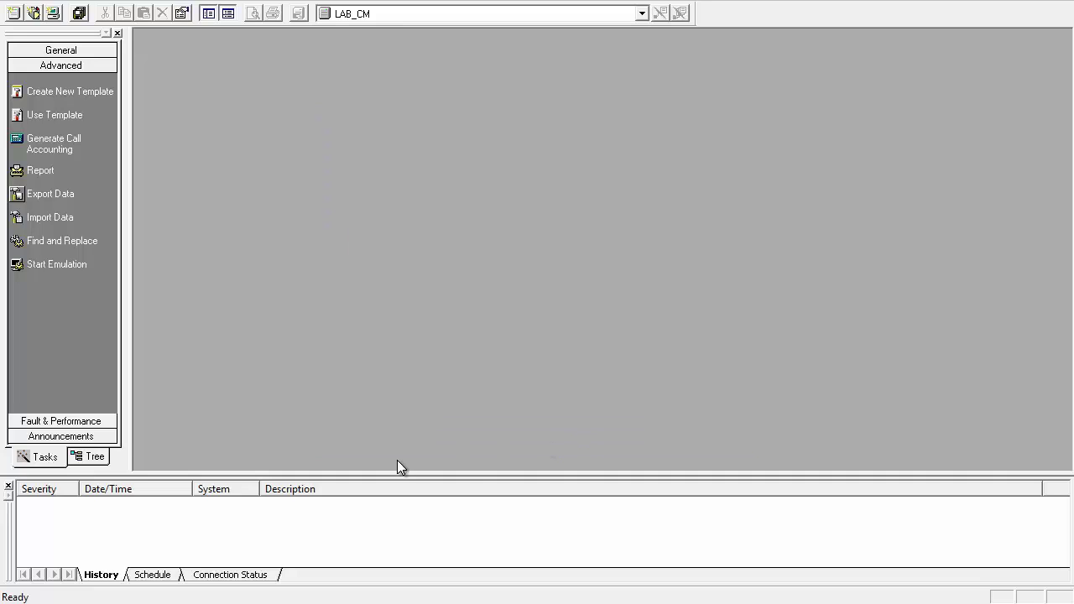
Review the scheduled CM_phonebook task, then inspect the exported export_station.txt in the text editor and close the file.
{"action": "left_click", "coordinate": [156, 579]}
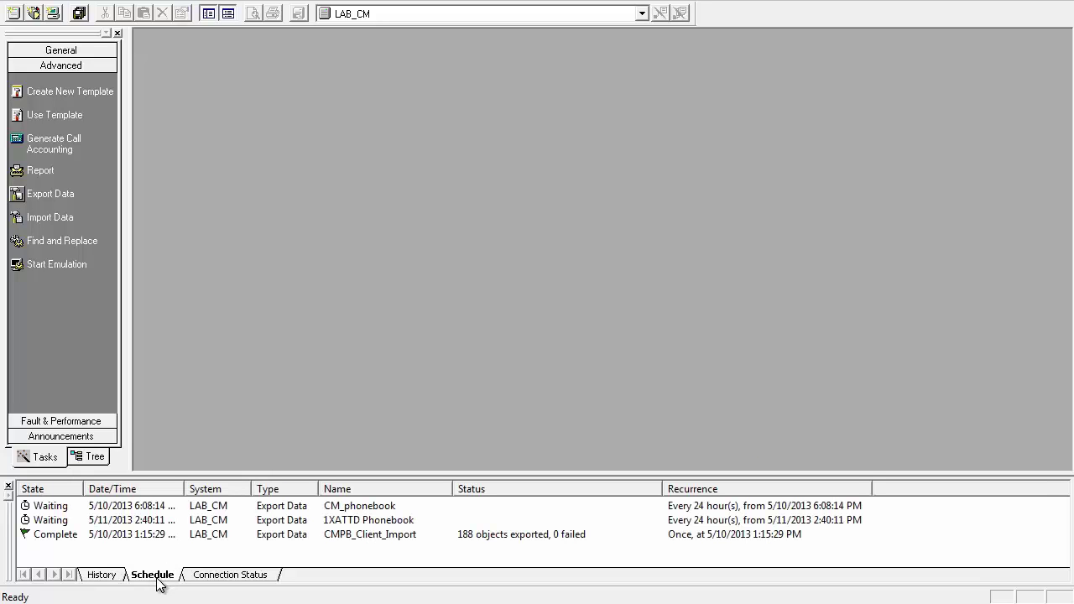
{"action": "left_click", "coordinate": [239, 505]}
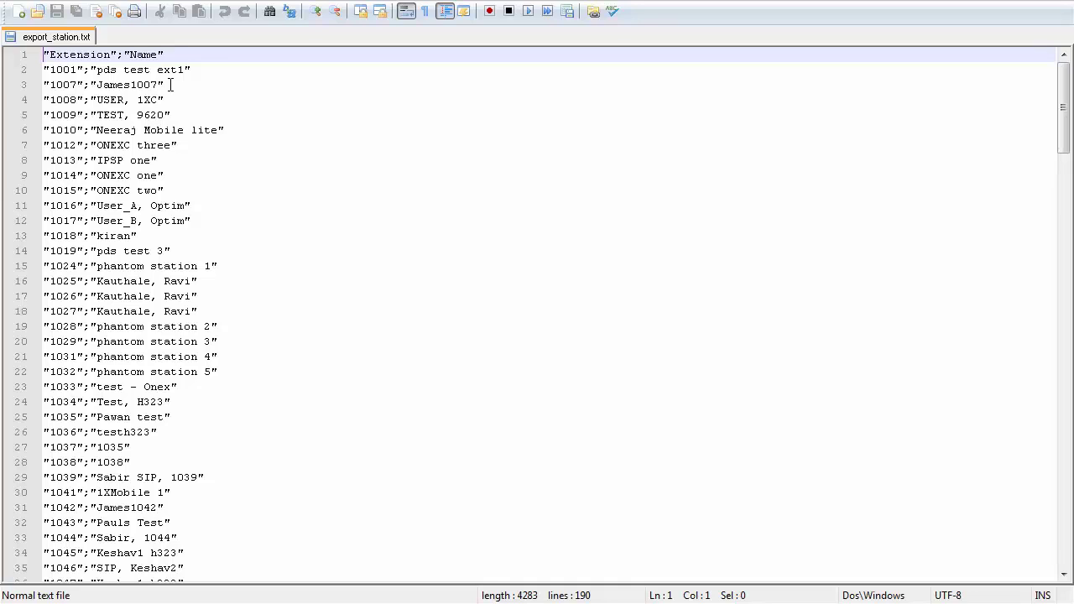
{"action": "left_click", "coordinate": [96, 11]}
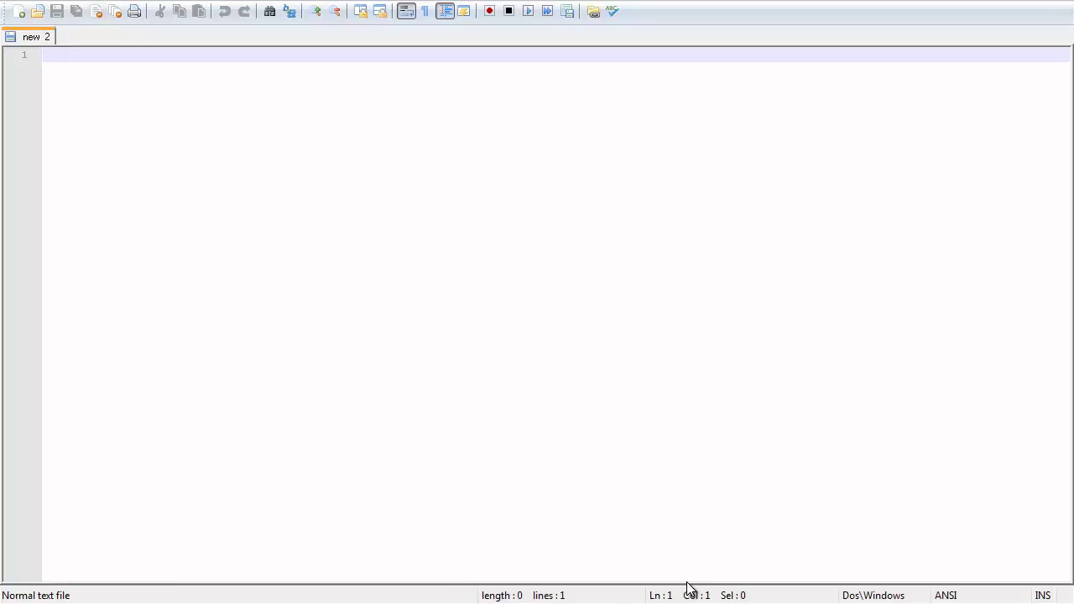
Switch to one-X Attendant Config Tools and create a phonebook data source named Phonebook_2 with the description Communication Manager.
{"action": "key", "text": "alt+Tab"}
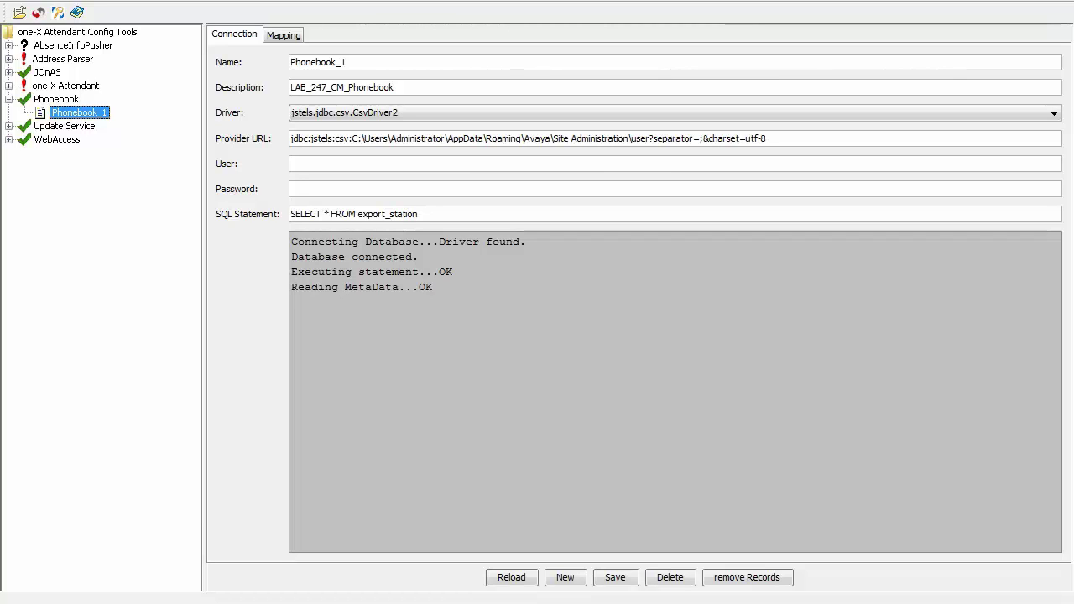
{"action": "left_click", "coordinate": [565, 577]}
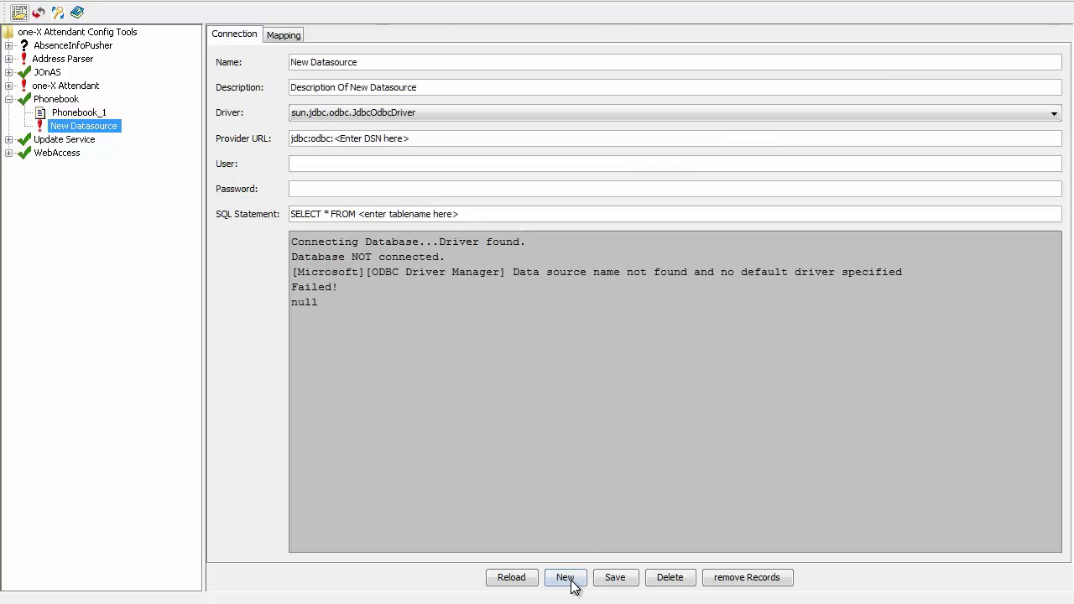
{"action": "triple_click", "coordinate": [415, 57]}
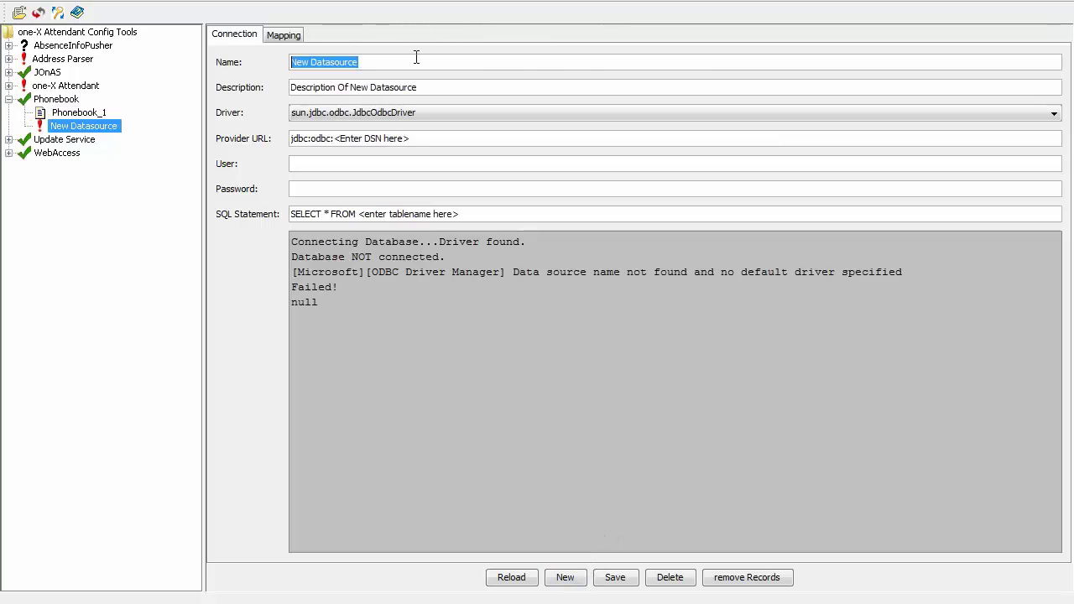
{"action": "type", "text": "Phonebo"}
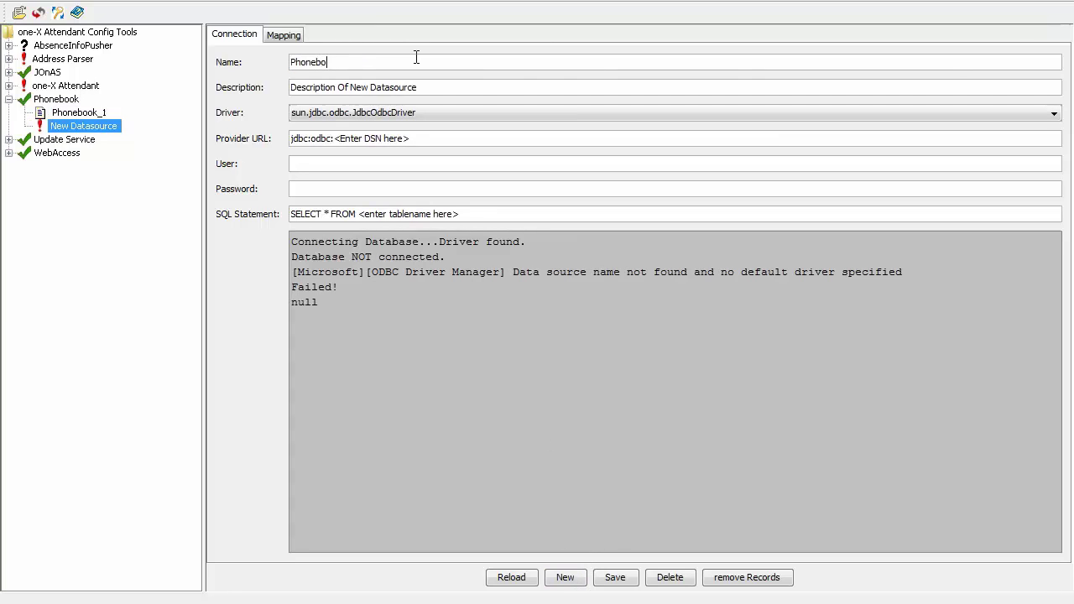
{"action": "type", "text": "ok_2"}
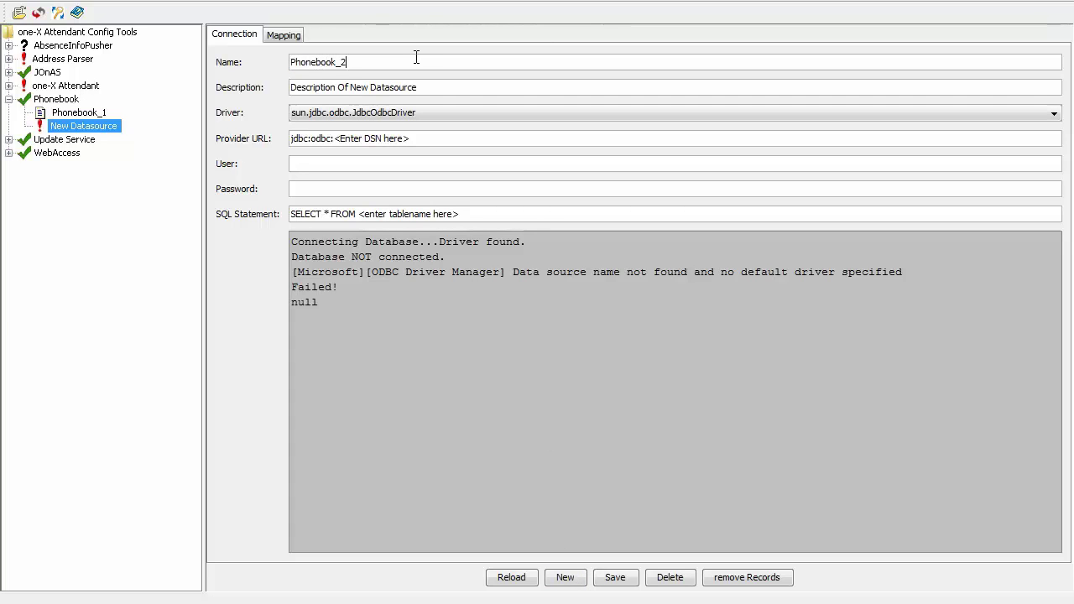
{"action": "key", "text": "ctrl+a"}
{"action": "key", "text": "BackSpace"}
{"action": "type", "text": "Communicat"}
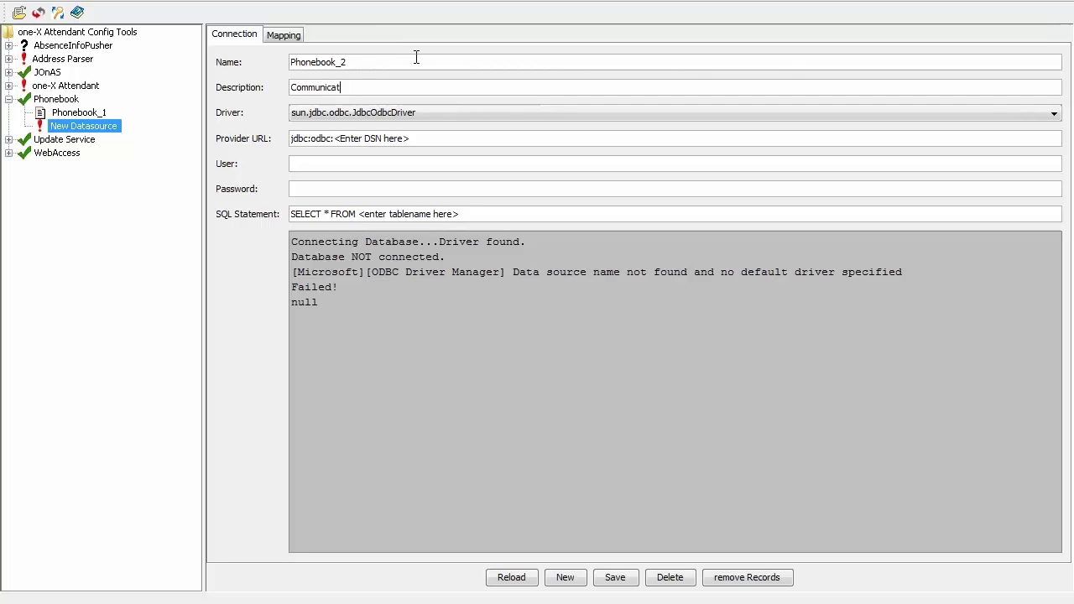
{"action": "type", "text": "ion Manager"}
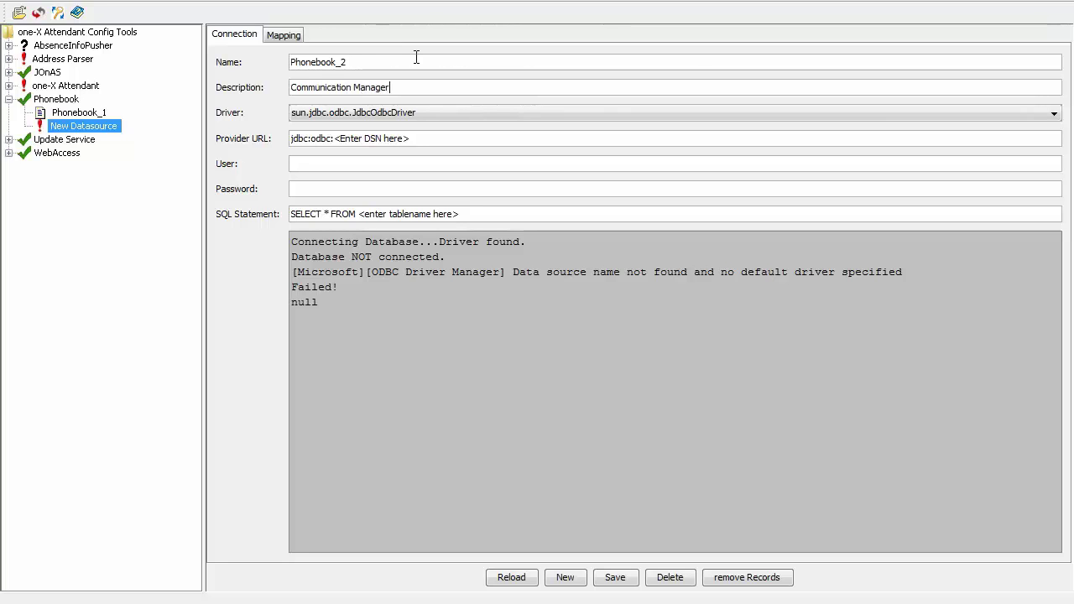
Set the new data source's driver to jstels.jdbc.csv.CsvDriver2.
{"action": "key", "text": "Tab"}
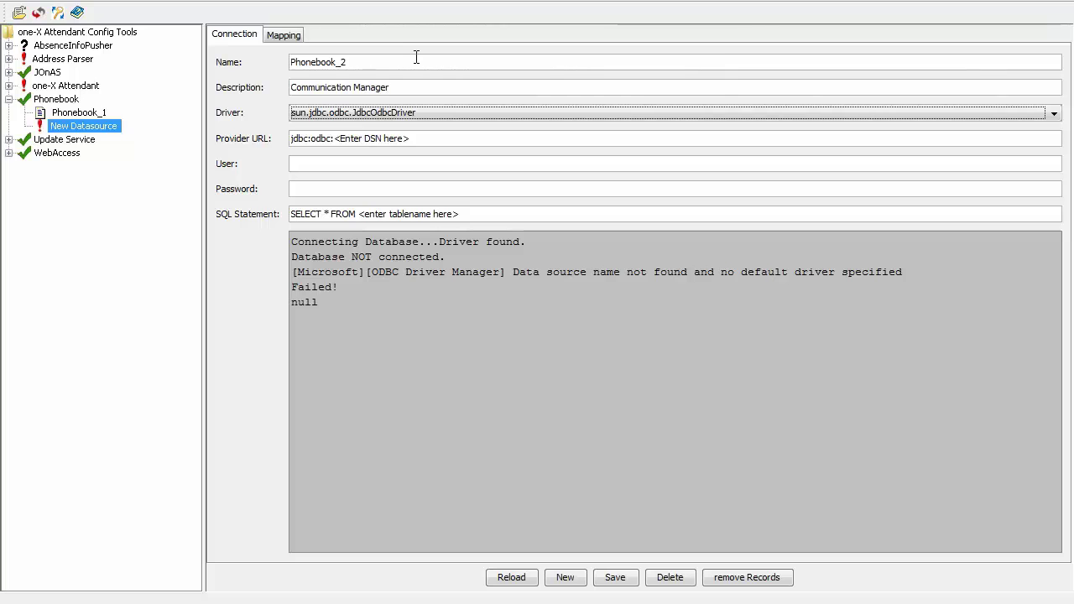
{"action": "key", "text": "Down"}
{"action": "key", "text": "Down"}
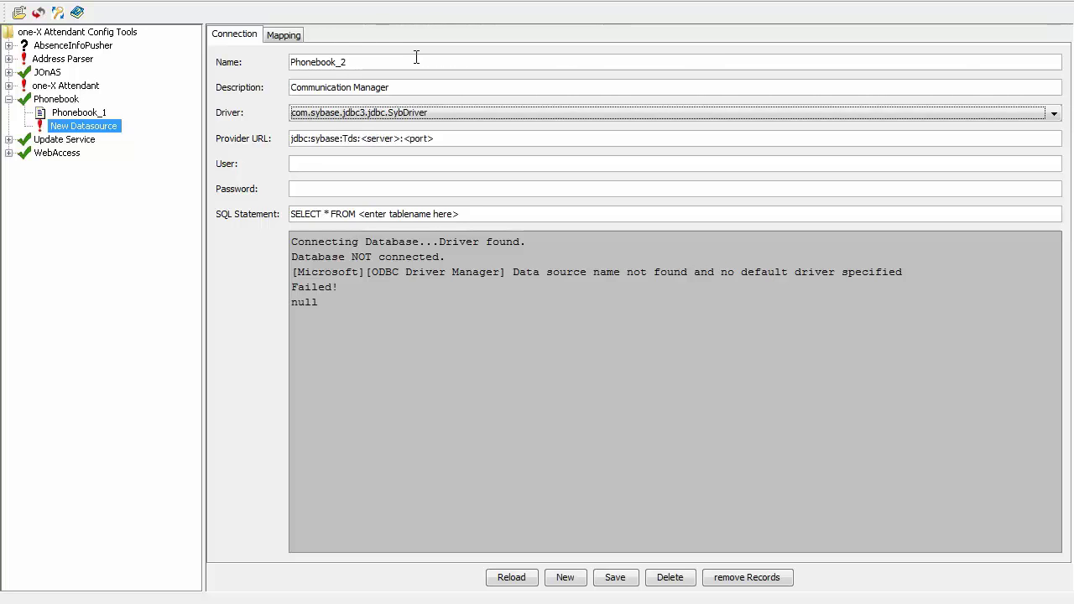
{"action": "key", "text": "Down"}
{"action": "key", "text": "Down"}
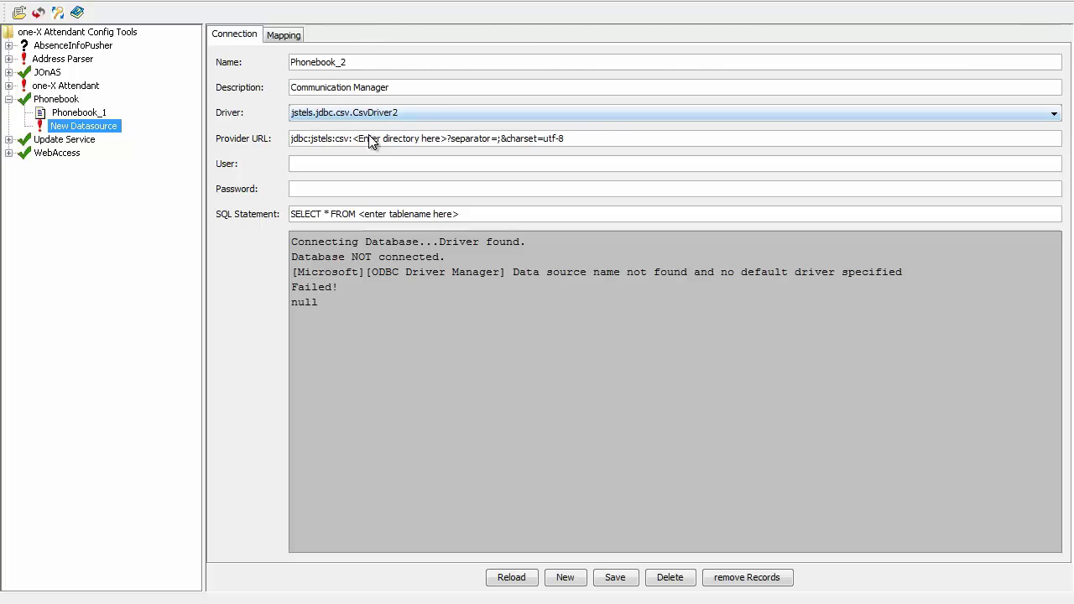
Set the provider URL's directory to C:\Users\Administrator\Desktop and the SQL statement's table name to export_station.
{"action": "left_click", "coordinate": [354, 143]}
{"action": "left_click_drag", "start_coordinate": [352, 141], "coordinate": [447, 139]}
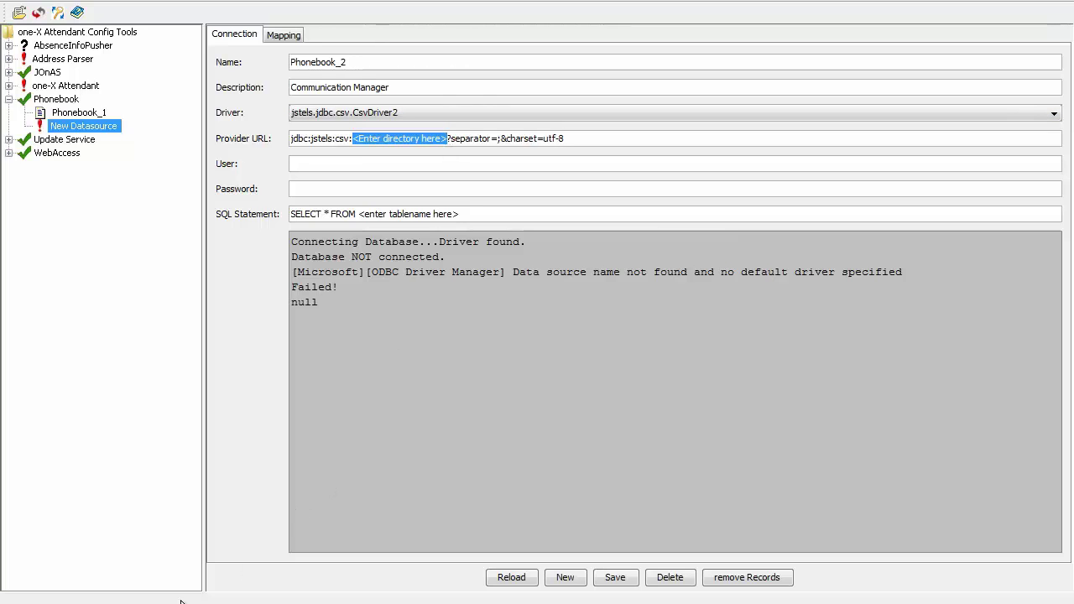
{"action": "type", "text": "C:\\Users\\Administrator\\Desktop"}
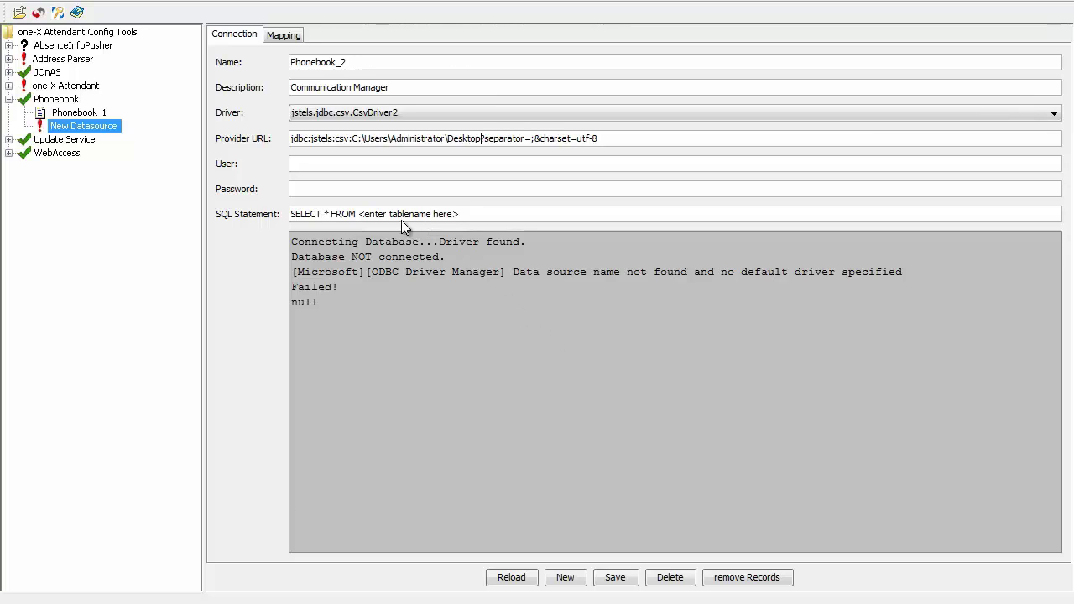
{"action": "left_click_drag", "start_coordinate": [359, 214], "coordinate": [460, 213]}
{"action": "type", "text": "export_station"}
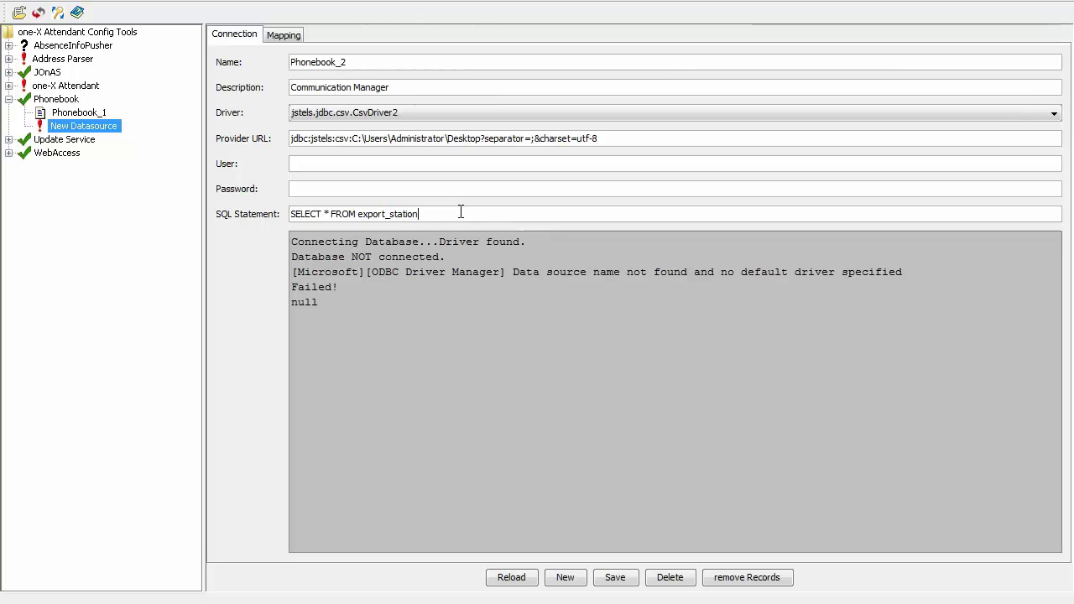
Save the Phonebook_2 connection settings and map the "Extension" source field to Business 1.
{"action": "left_click", "coordinate": [611, 578]}
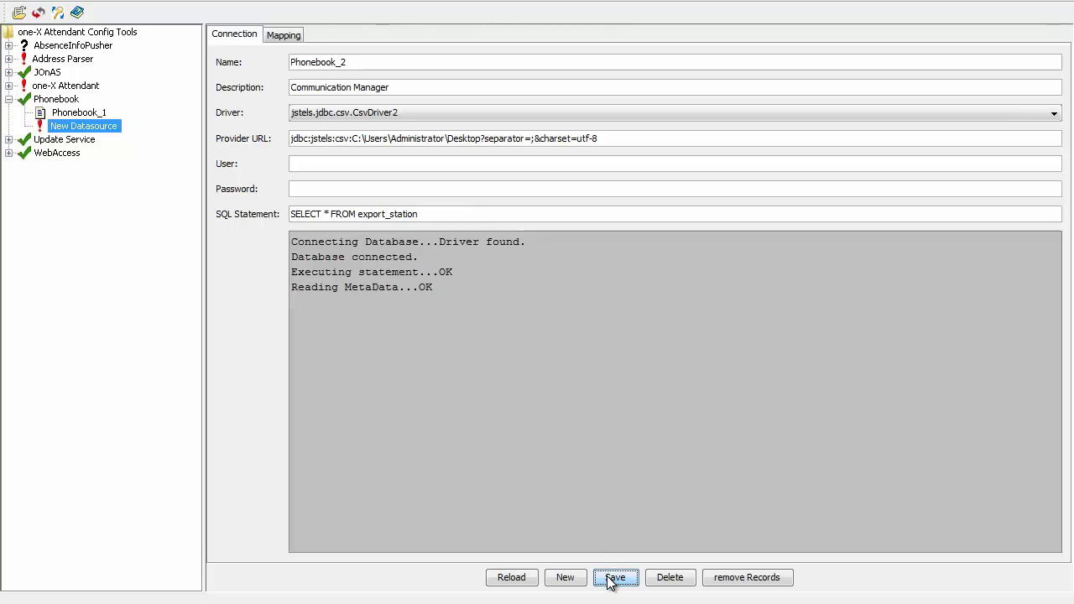
{"action": "left_click", "coordinate": [283, 35]}
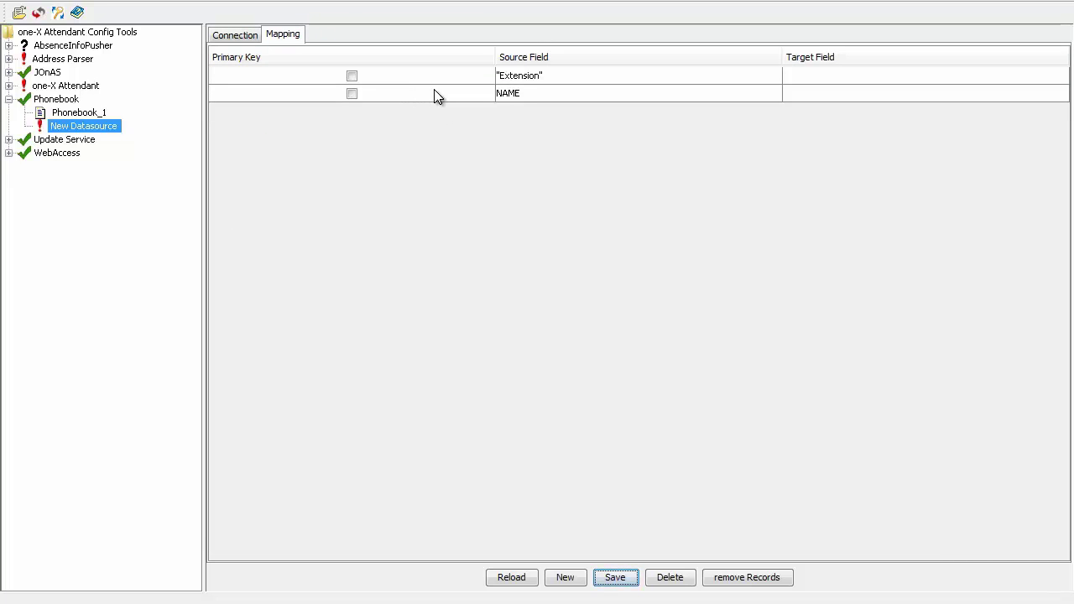
{"action": "left_click", "coordinate": [817, 75]}
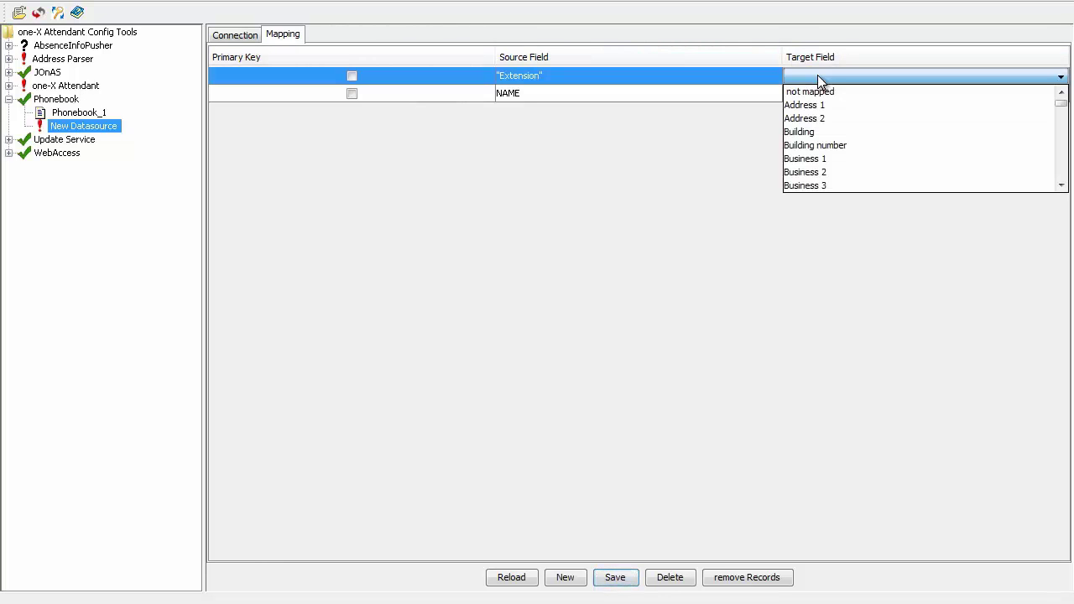
{"action": "left_click", "coordinate": [816, 163]}
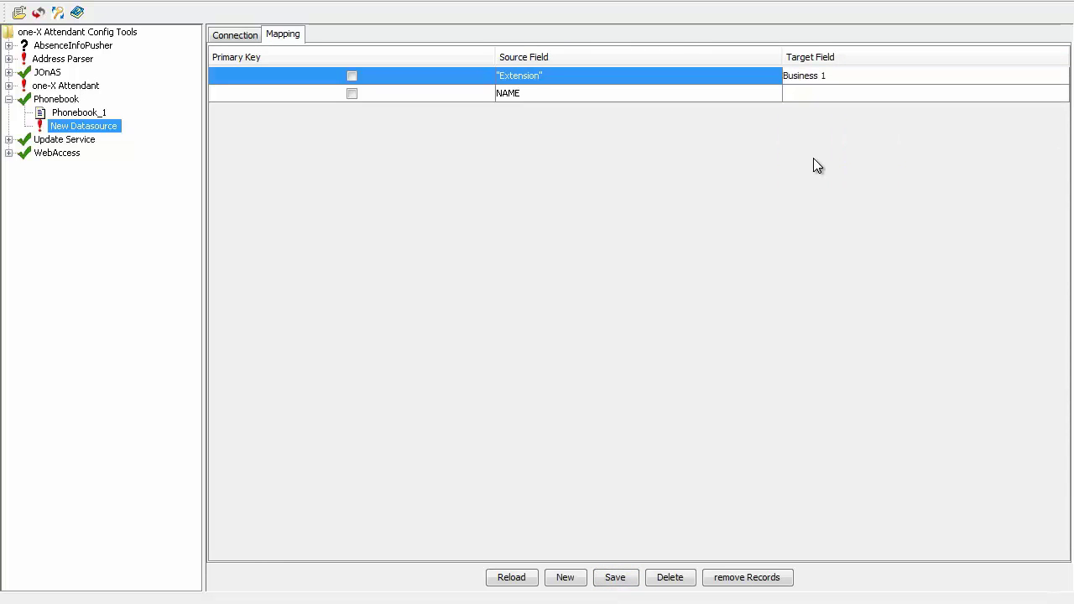
Map the NAME source field to CM name (last name, first name), and save the mapping with "Extension" as primary key.
{"action": "left_click", "coordinate": [806, 93]}
{"action": "mouse_move", "coordinate": [1065, 126]}
{"action": "left_mouse_down"}
{"action": "mouse_move", "coordinate": [1064, 163]}
{"action": "mouse_move", "coordinate": [1062, 127]}
{"action": "left_mouse_up"}
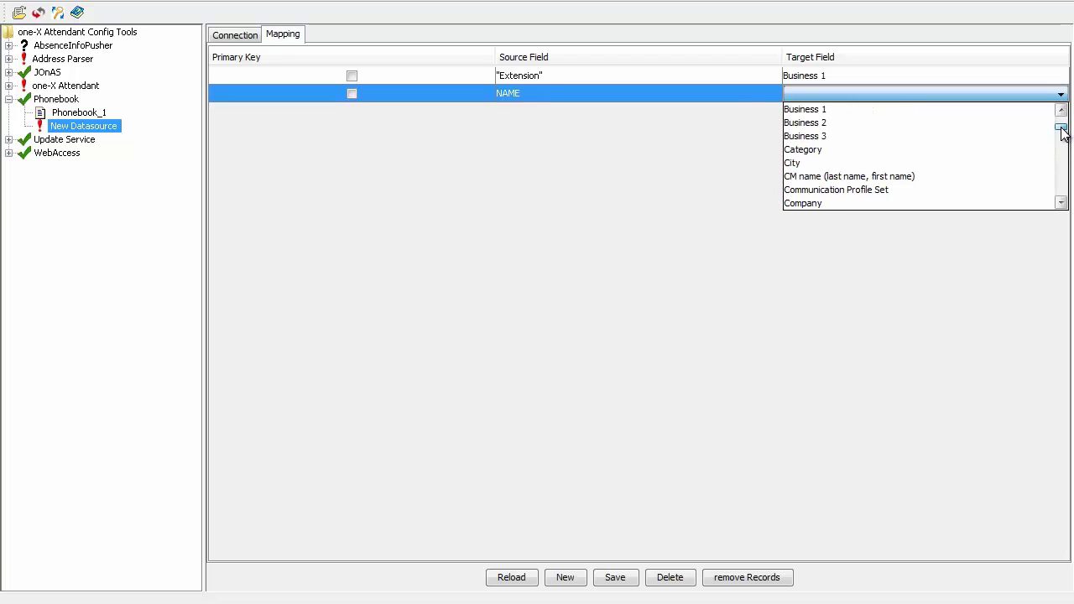
{"action": "left_click", "coordinate": [970, 177]}
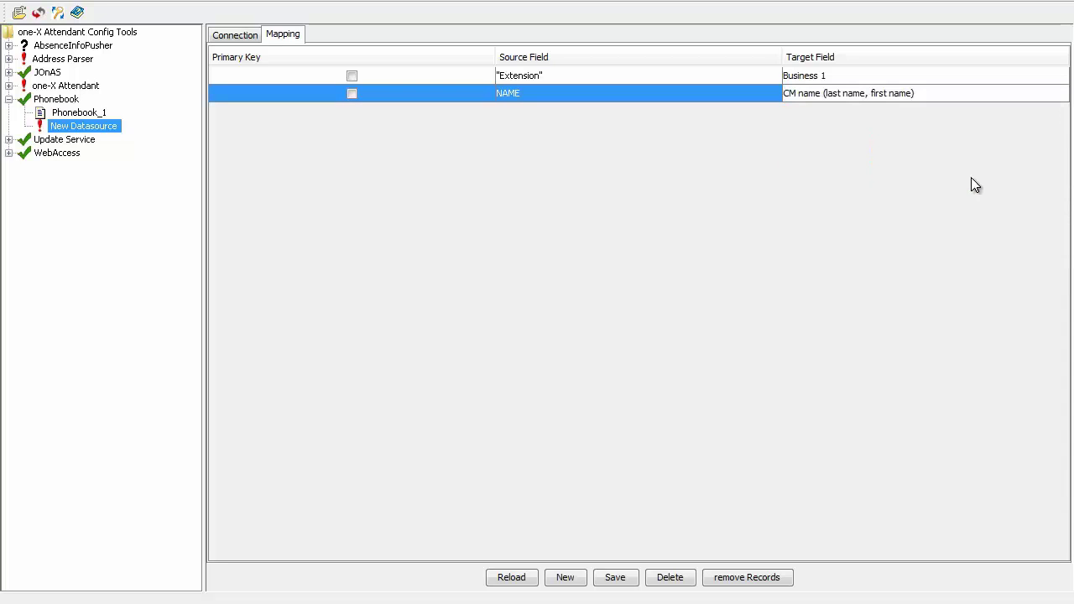
{"action": "left_click", "coordinate": [351, 77]}
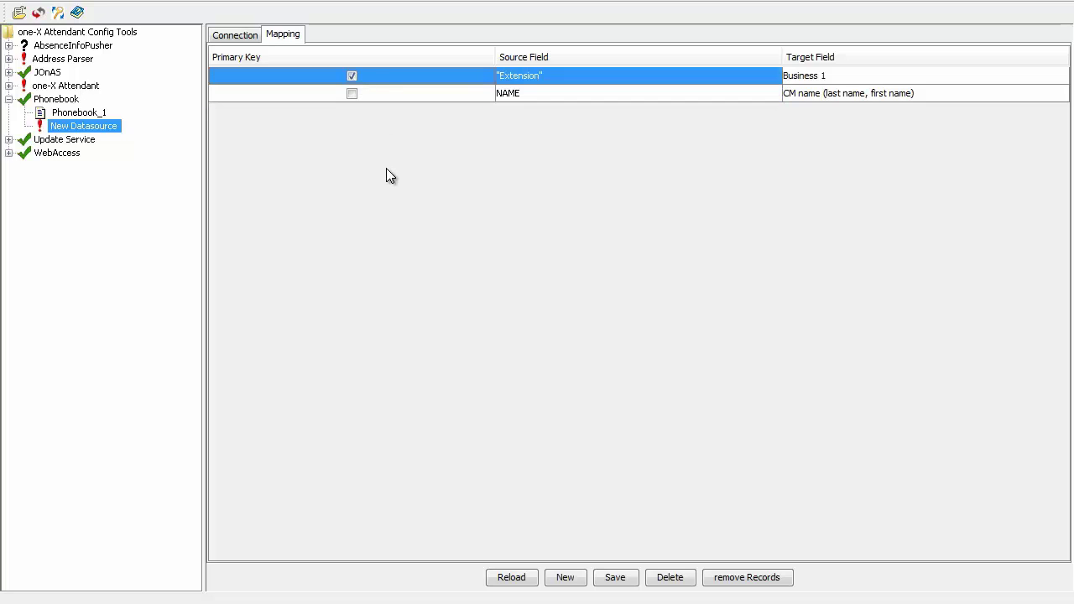
{"action": "left_click", "coordinate": [611, 579]}
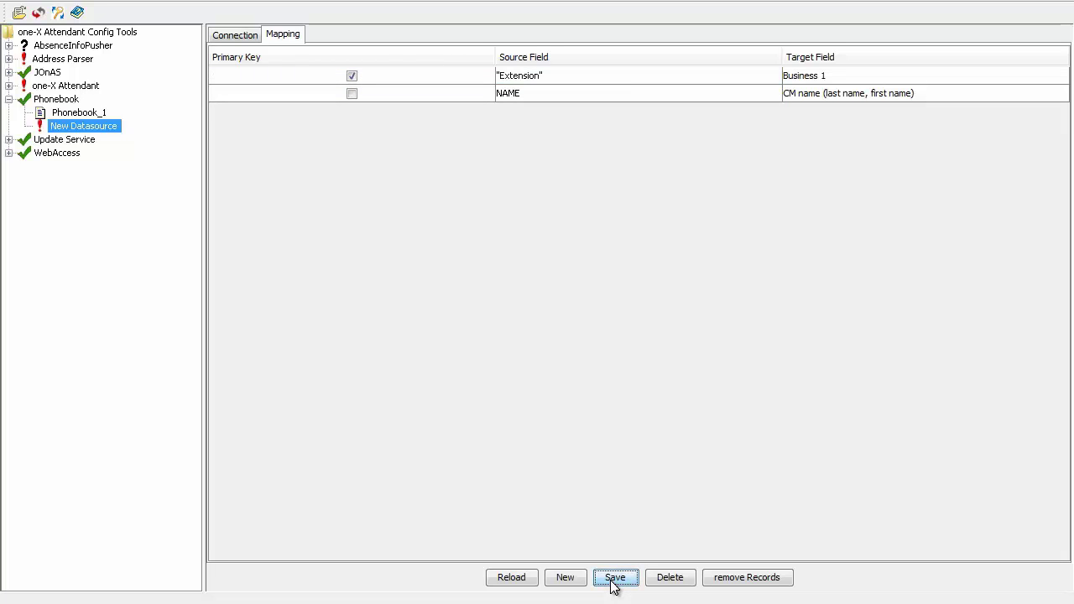
Schedule Phonebook_2 in the Update Service with a first run at 6:18 PM and an interval in Days, and save.
{"action": "left_click", "coordinate": [8, 140]}
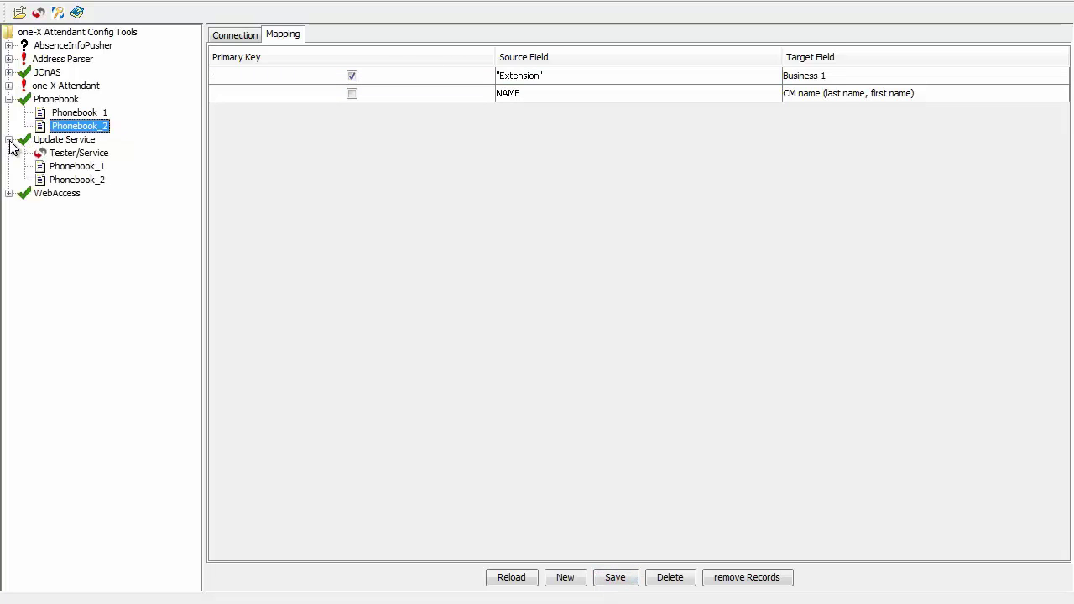
{"action": "left_click", "coordinate": [83, 183]}
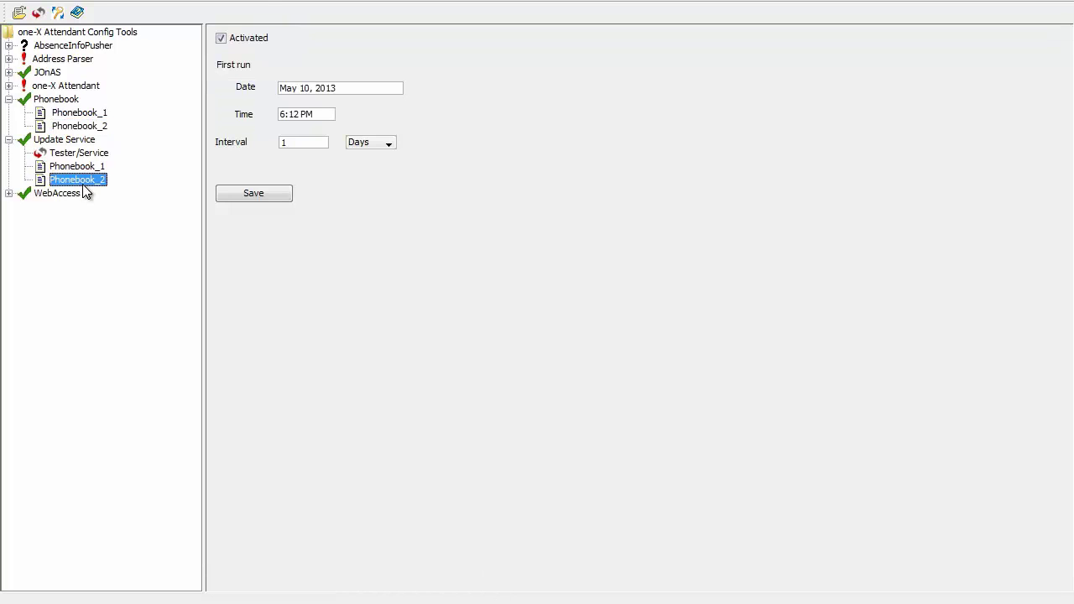
{"action": "left_click", "coordinate": [289, 115]}
{"action": "double_click", "coordinate": [295, 115]}
{"action": "left_click", "coordinate": [302, 115]}
{"action": "key", "text": "BackSpace"}
{"action": "key", "text": "BackSpace"}
{"action": "type", "text": "18"}
{"action": "left_click", "coordinate": [364, 143]}
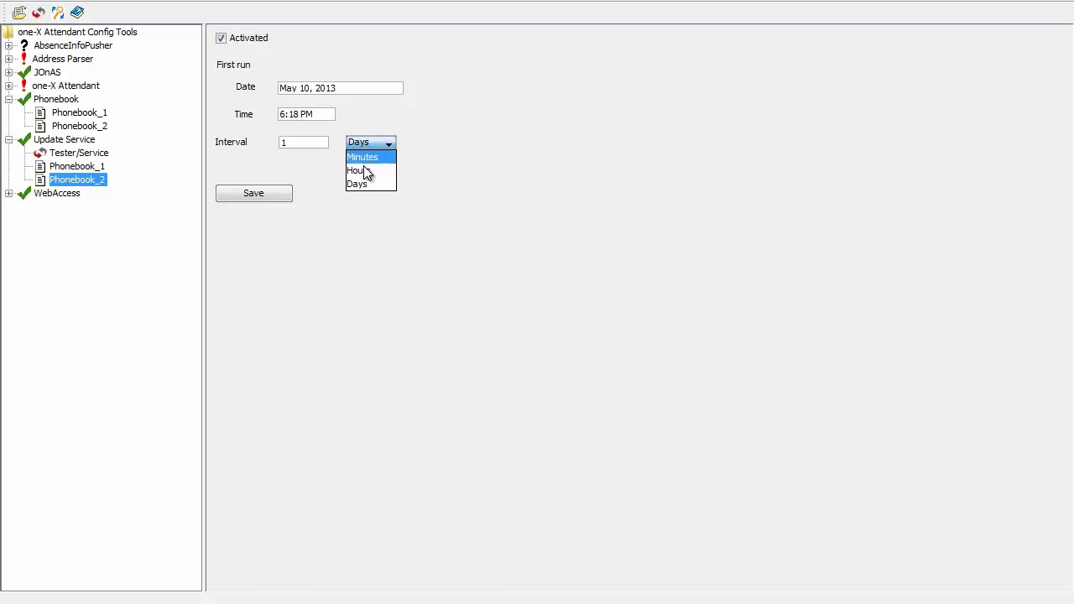
{"action": "left_click", "coordinate": [364, 182]}
{"action": "left_click", "coordinate": [274, 194]}
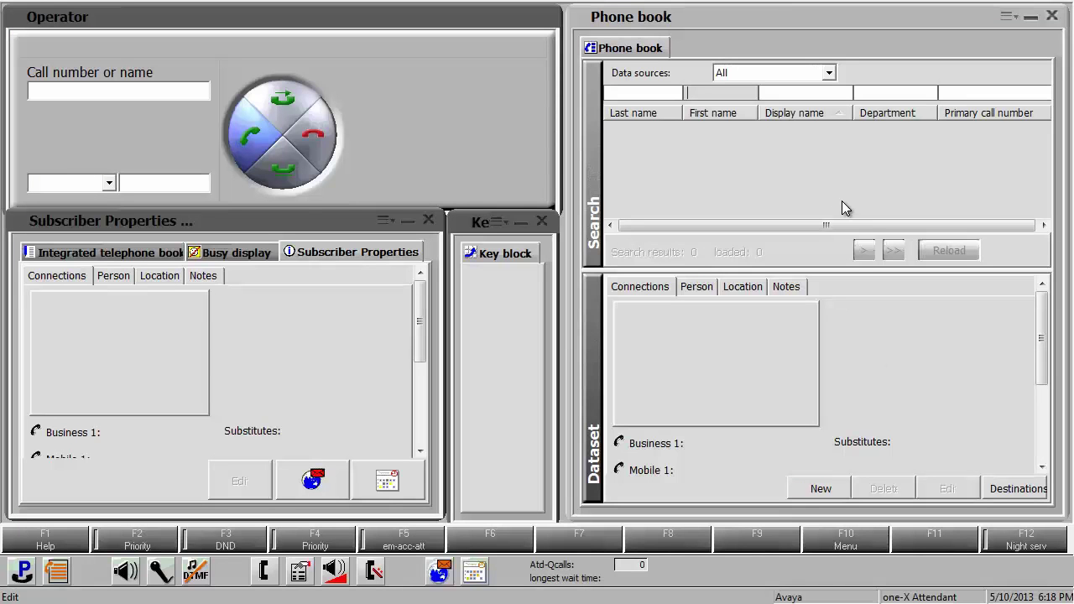
Switch to one-X Attendant and search the phone book's Phonebook_2 data source with _ as the last name.
{"action": "left_click", "coordinate": [829, 74]}
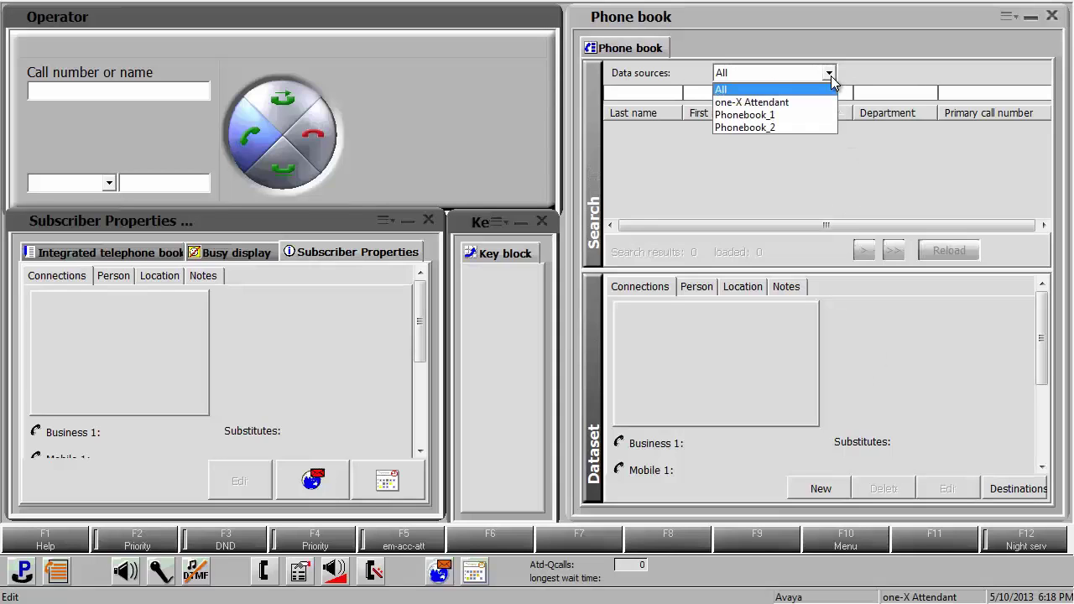
{"action": "left_click", "coordinate": [801, 128]}
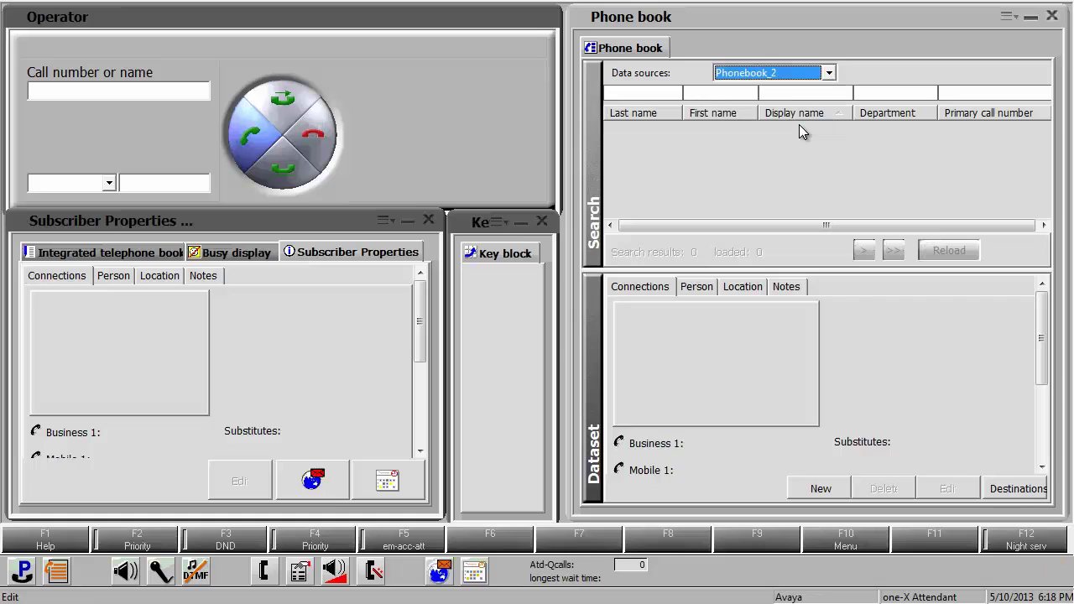
{"action": "left_click", "coordinate": [654, 95]}
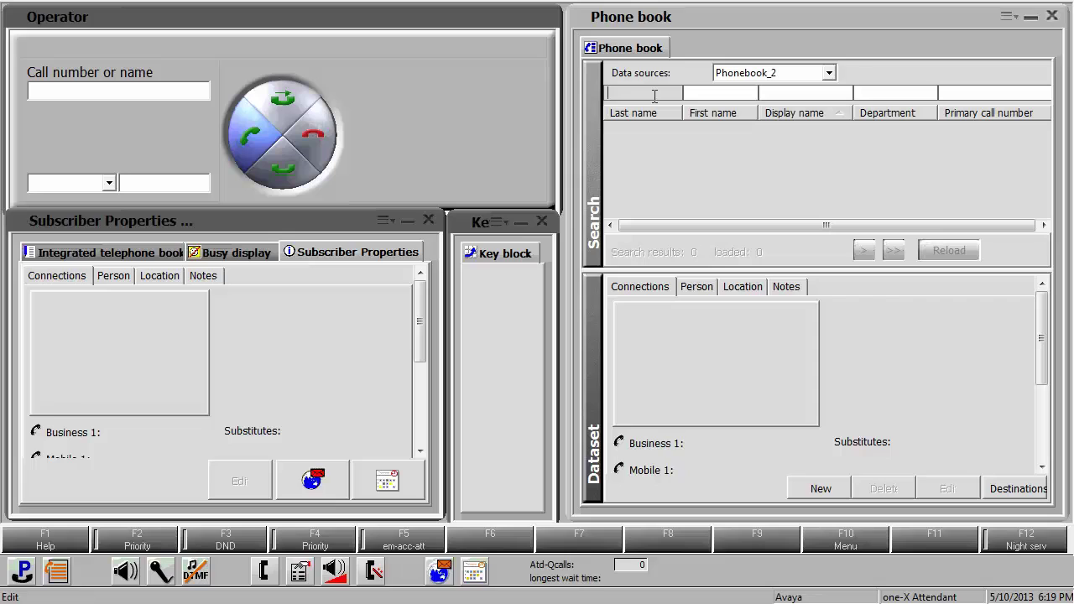
{"action": "key", "text": "Return"}
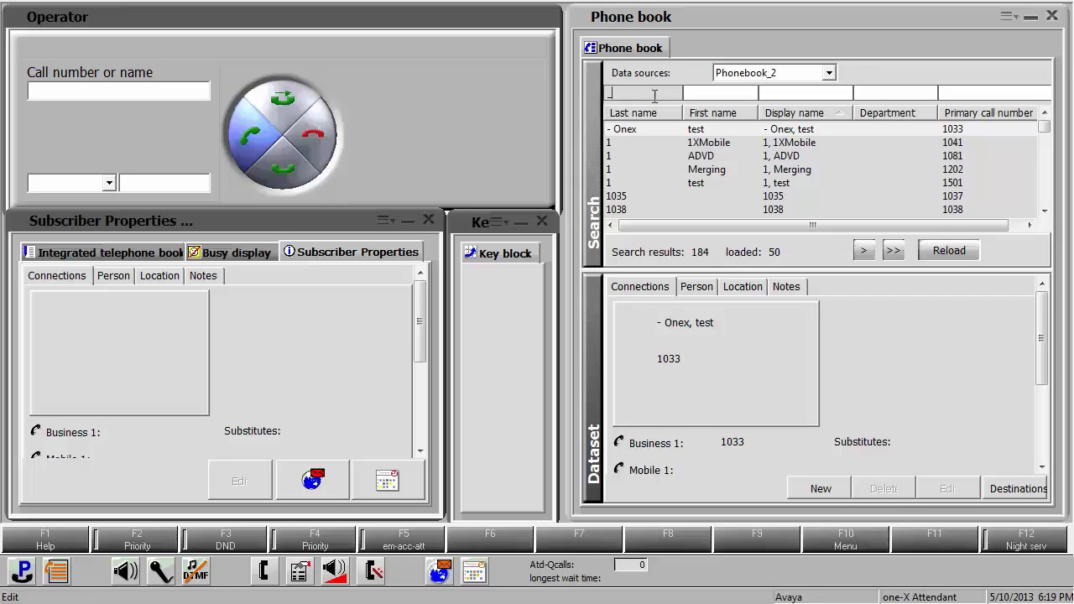